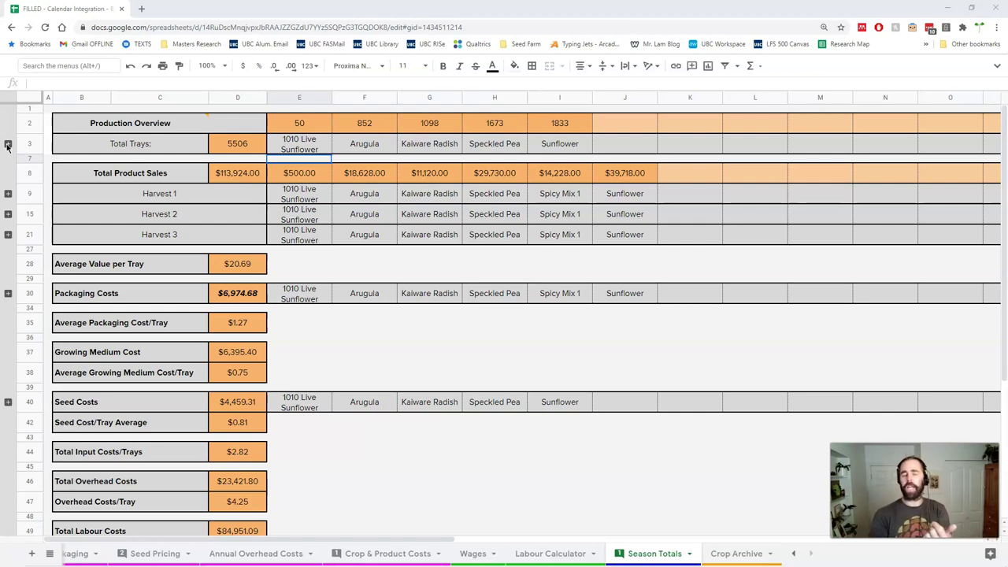
- Expand rows 4–6 under Total Trays and check the Harvest 2 trays formula in E5
{"action": "left_click", "coordinate": [8, 145]}
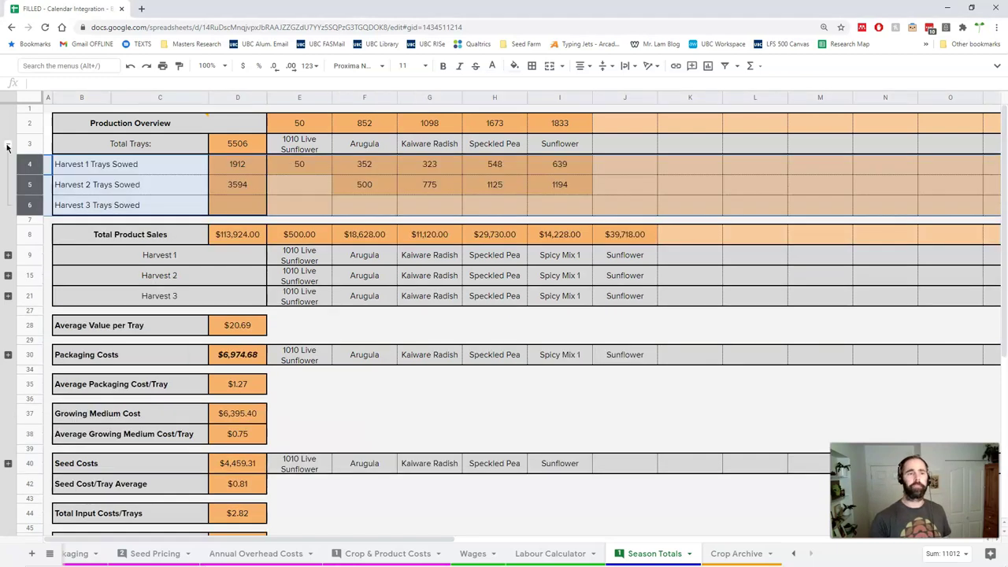
{"action": "left_click", "coordinate": [306, 188]}
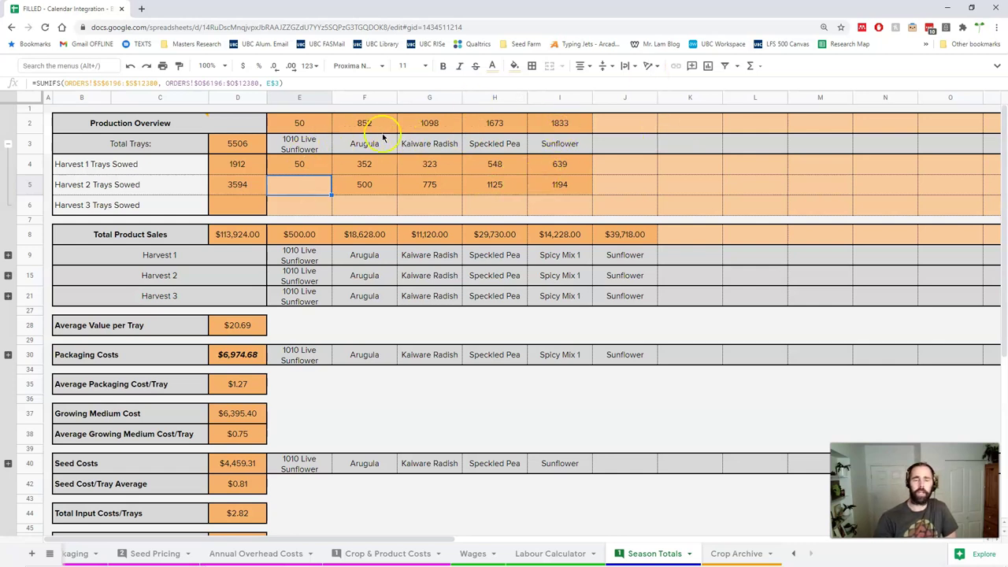
- Expand the Harvest 3, 2 and 1 sales breakdowns and inspect the Harvest 1 Arugula sales formulas
{"action": "left_click", "coordinate": [8, 296]}
{"action": "left_click", "coordinate": [9, 277]}
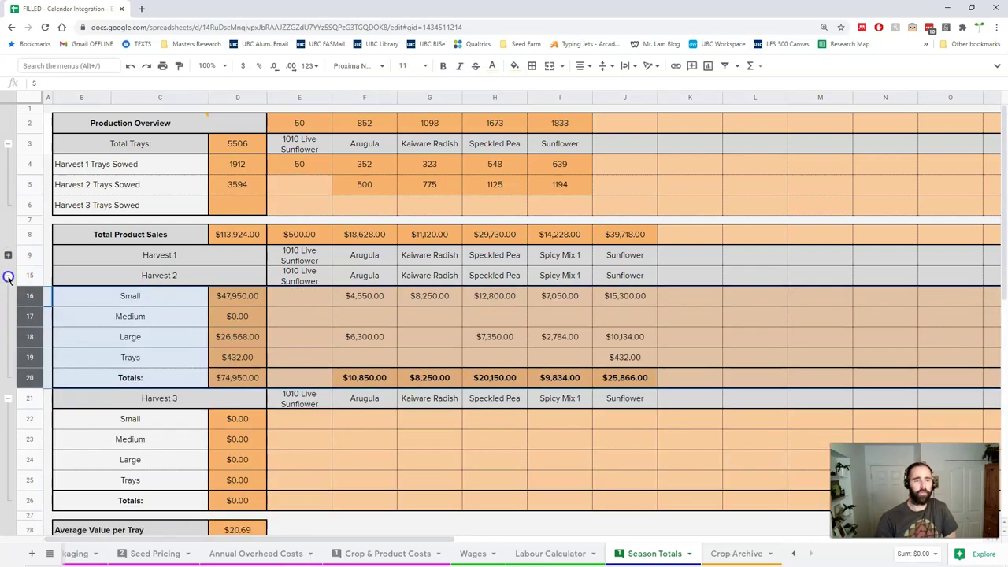
{"action": "left_click", "coordinate": [9, 255]}
{"action": "left_click", "coordinate": [272, 331]}
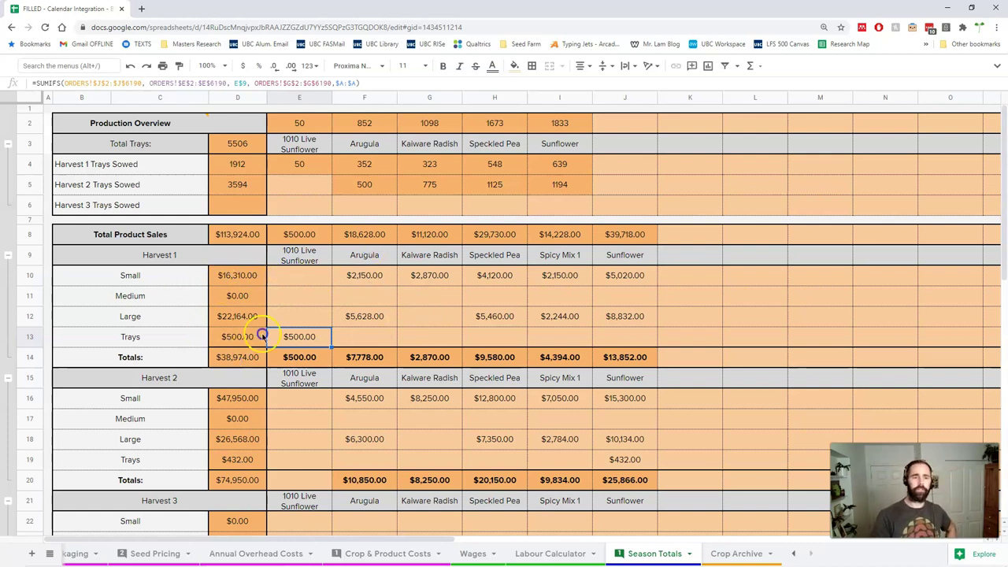
{"action": "left_click", "coordinate": [380, 263]}
{"action": "left_click", "coordinate": [380, 277]}
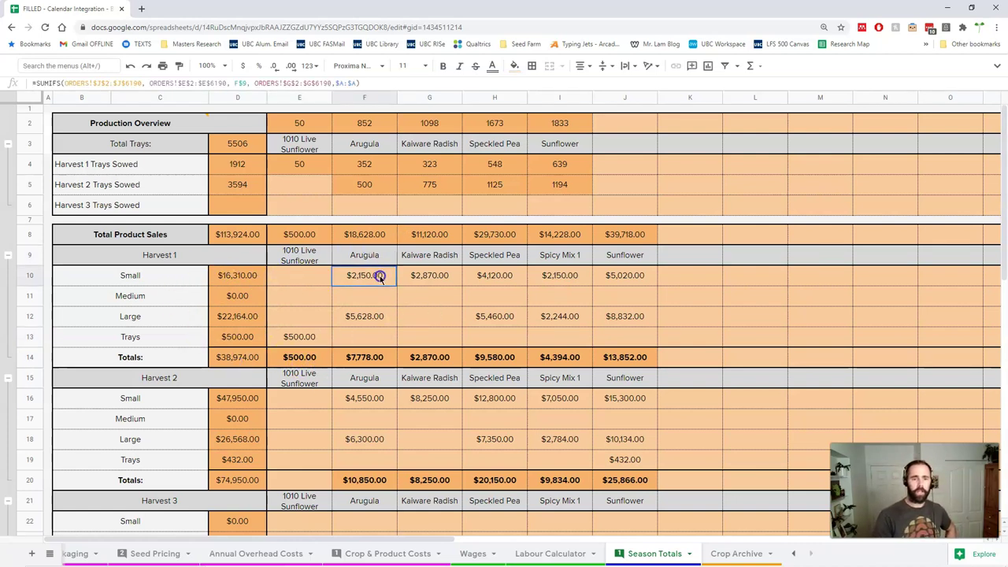
{"action": "left_click", "coordinate": [374, 319]}
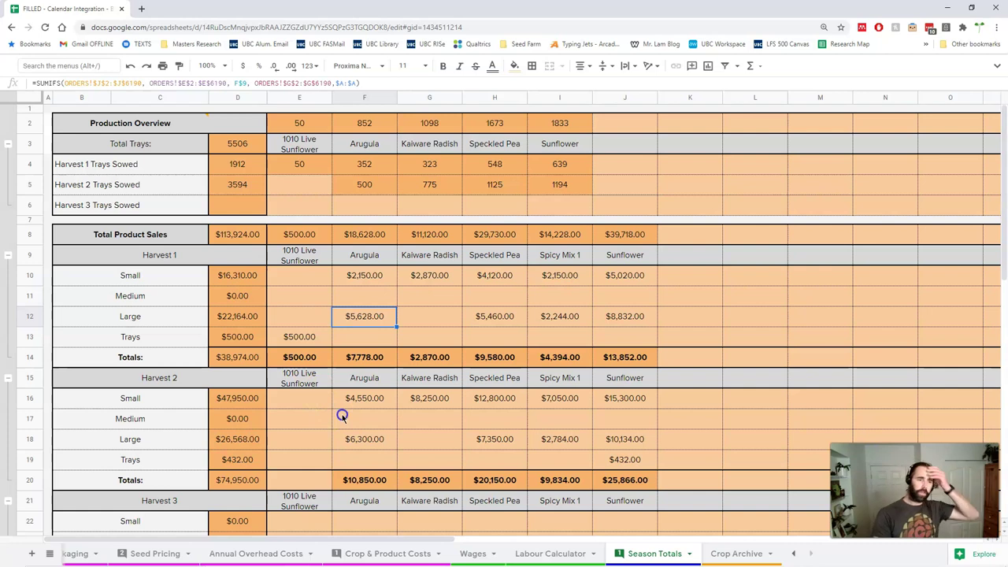
- Check the Harvest 1 sales total, then bold the $74,950.00 Harvest 2 total
{"action": "left_click", "coordinate": [240, 355]}
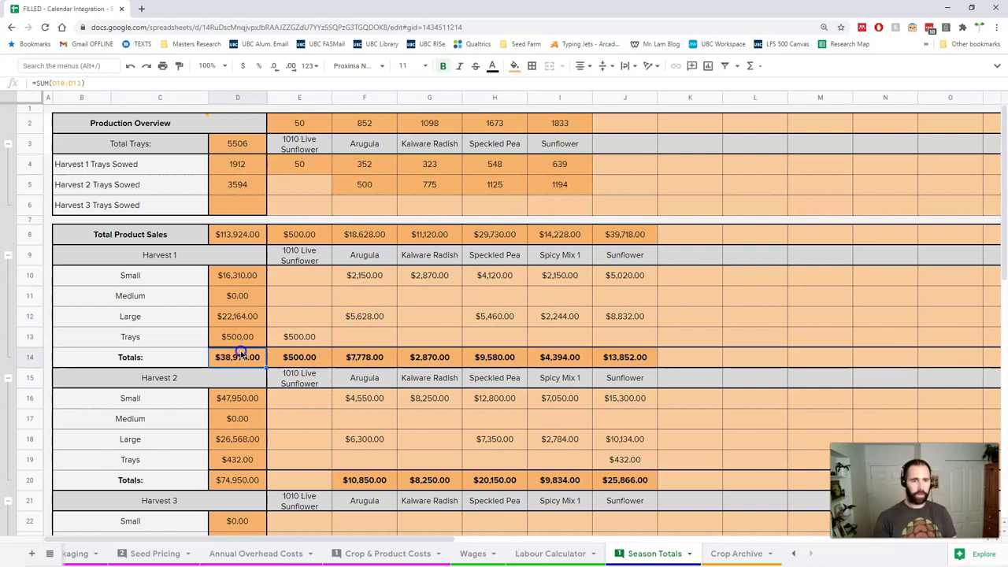
{"action": "left_click", "coordinate": [238, 480]}
{"action": "key", "text": "ctrl+b"}
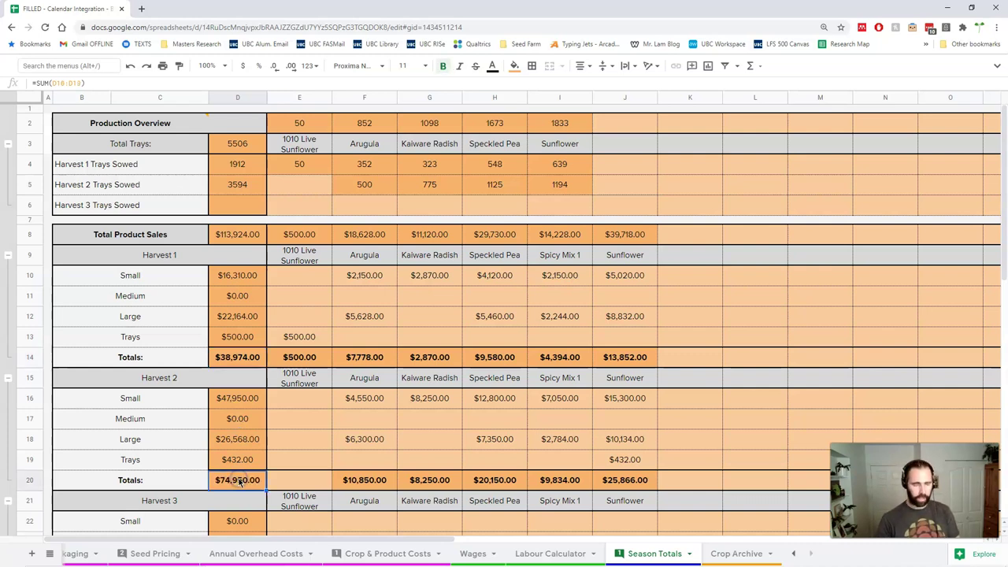
{"action": "left_click", "coordinate": [251, 482]}
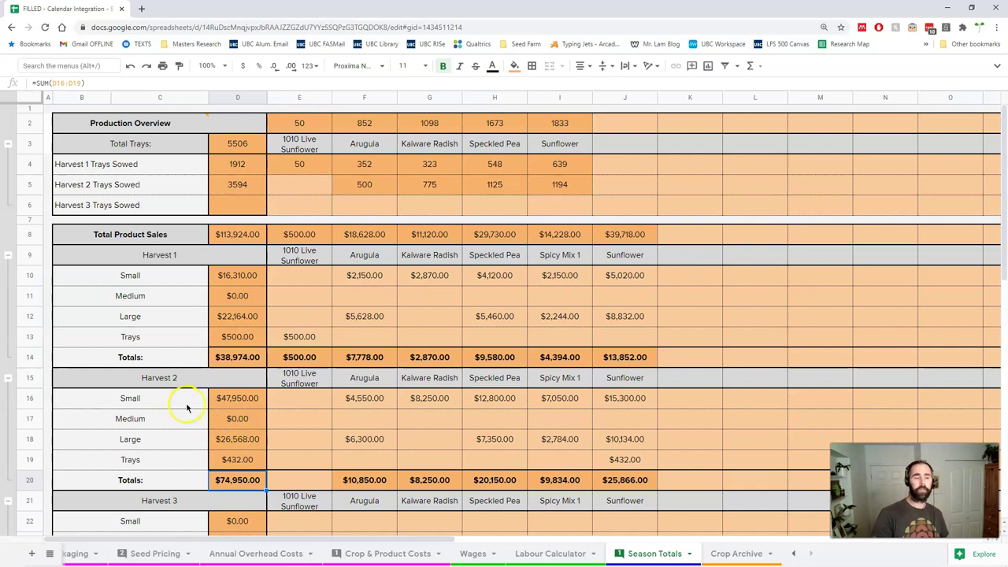
{"action": "left_click", "coordinate": [249, 488]}
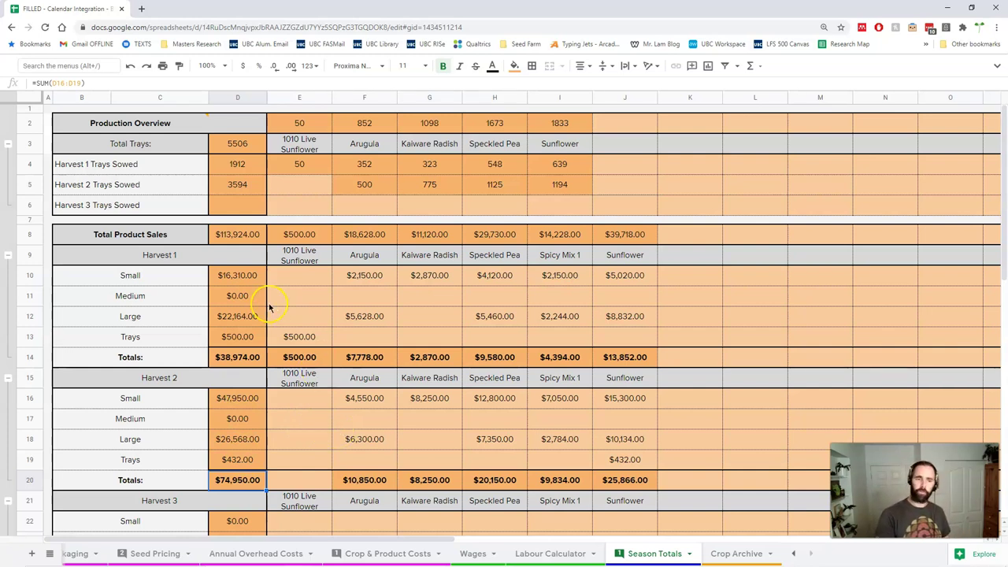
{"action": "scroll", "coordinate": [245, 325], "scroll_direction": "down", "scroll_amount": 2}
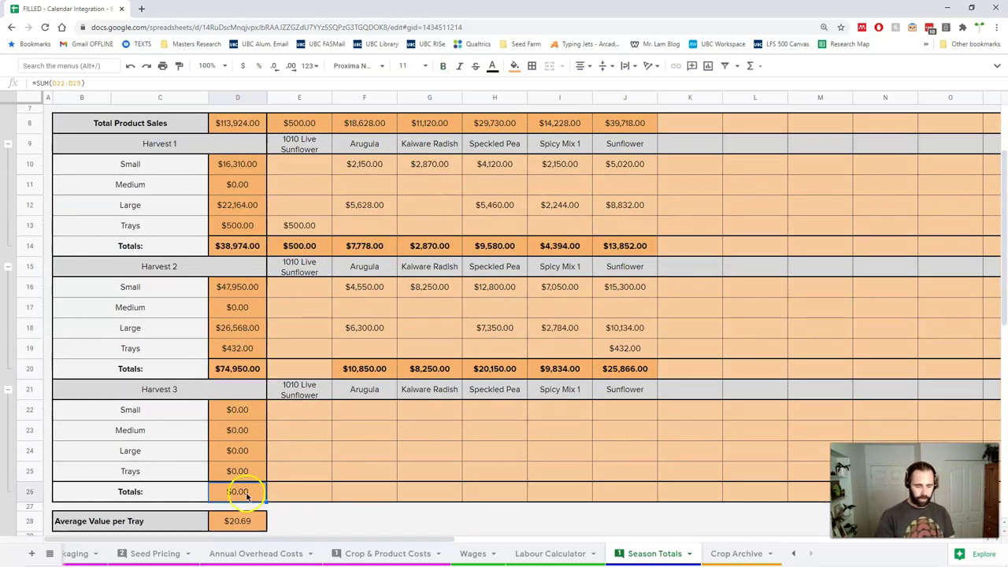
{"action": "left_click", "coordinate": [240, 493]}
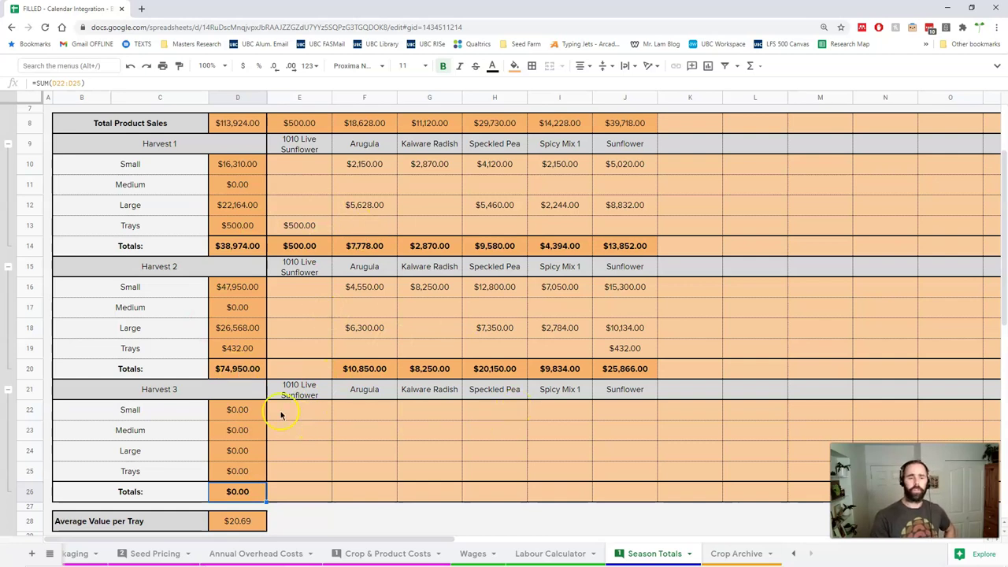
{"action": "scroll", "coordinate": [377, 327], "scroll_direction": "down", "scroll_amount": 5}
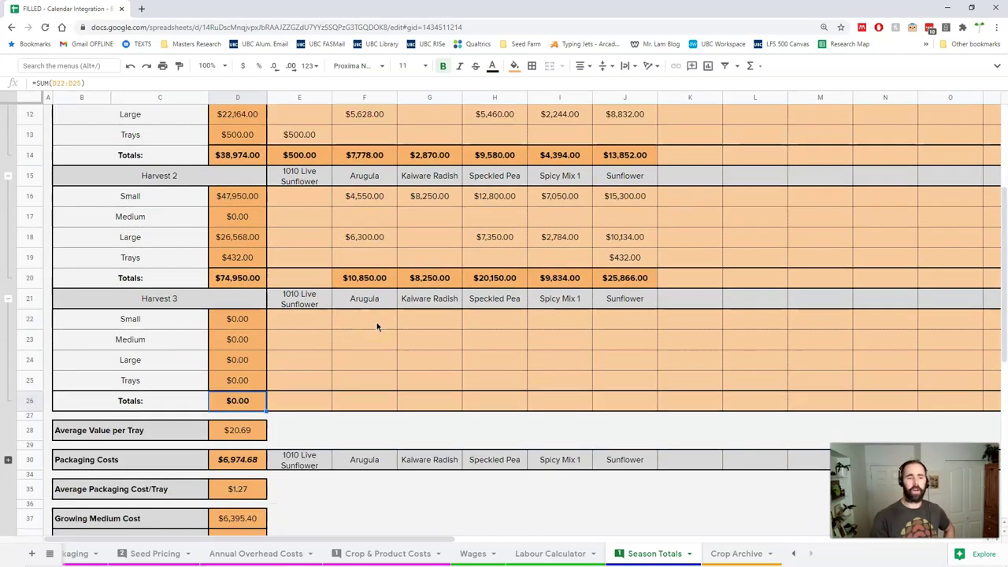
{"action": "left_click", "coordinate": [219, 346]}
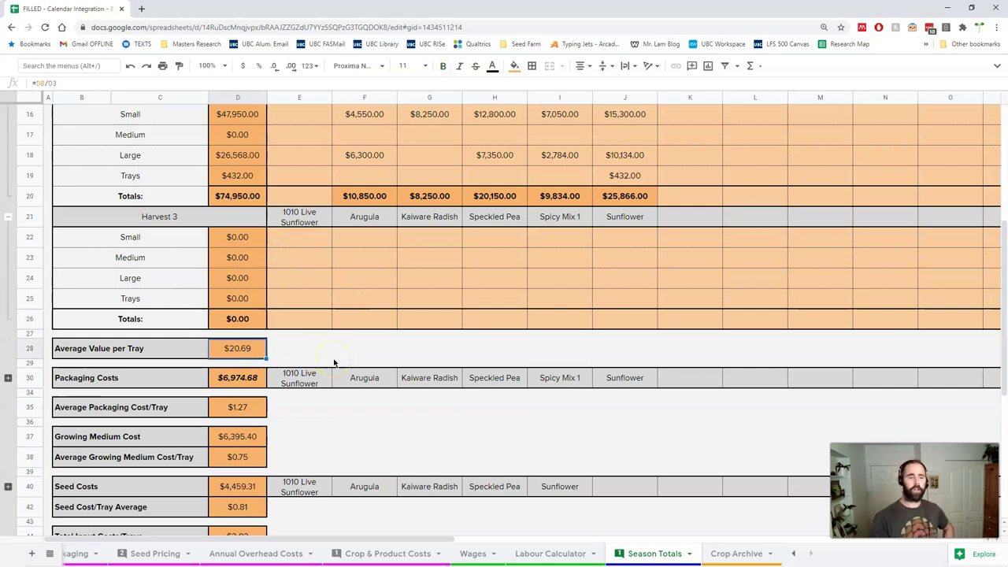
{"action": "scroll", "coordinate": [293, 559], "scroll_direction": "up", "scroll_amount": 5}
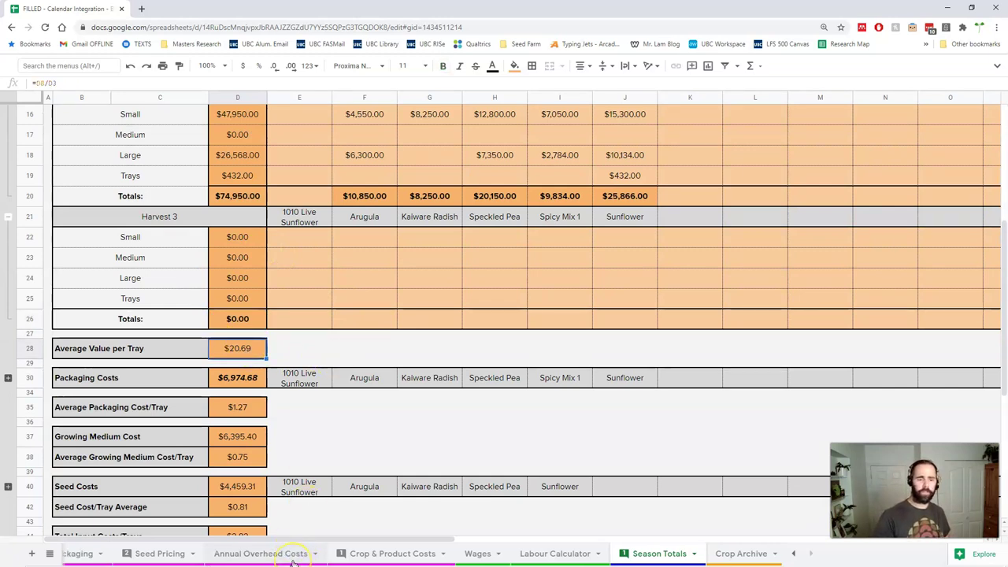
{"action": "left_click", "coordinate": [258, 554]}
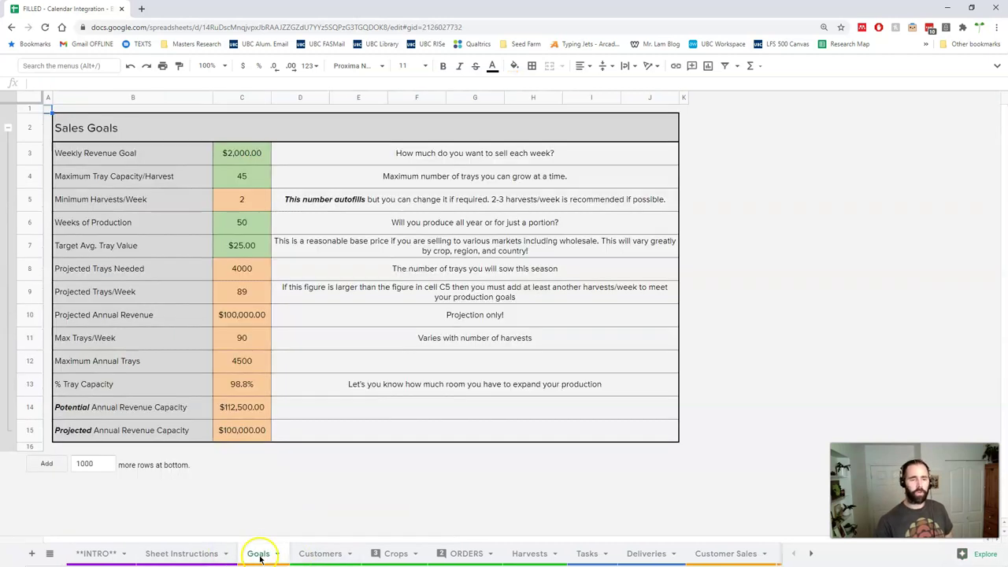
{"action": "left_click", "coordinate": [241, 253]}
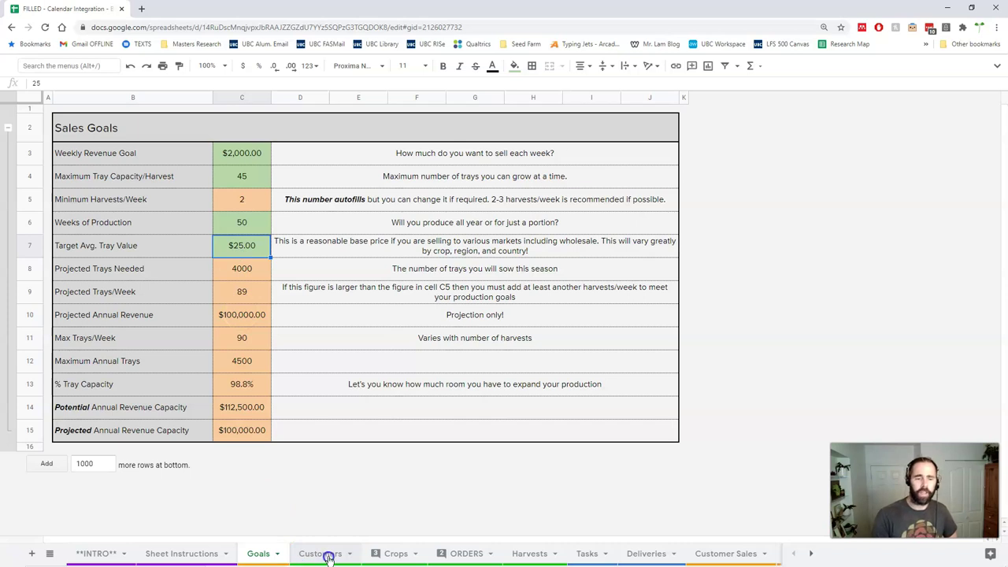
{"action": "scroll", "coordinate": [329, 555], "scroll_direction": "down", "scroll_amount": 5}
{"action": "scroll", "coordinate": [328, 554], "scroll_direction": "down", "scroll_amount": 5}
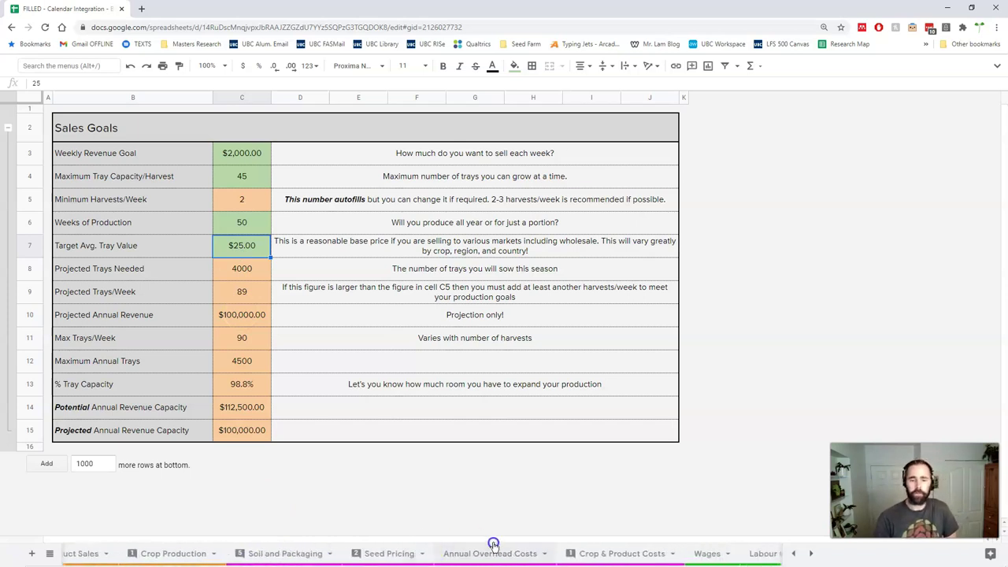
{"action": "left_click", "coordinate": [654, 553]}
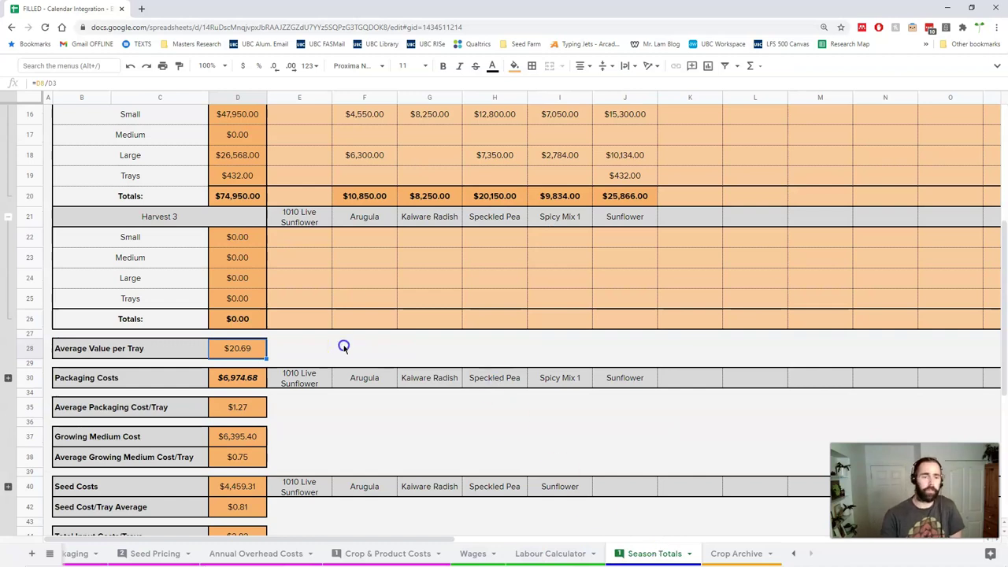
- Inspect the small- and large-unit packaging cost formulas, then collapse the breakdown to its $6,974.68 total
{"action": "left_click", "coordinate": [310, 420]}
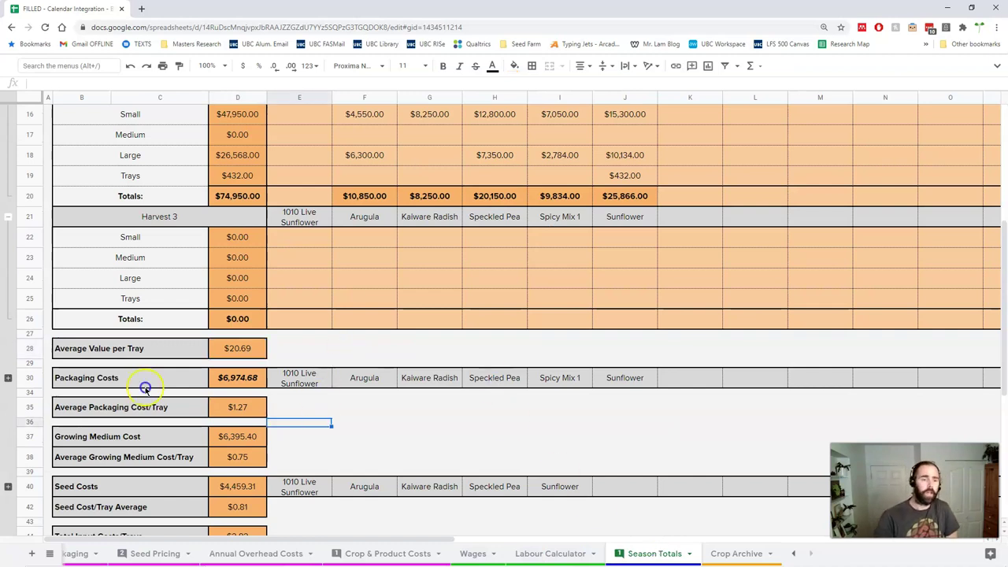
{"action": "left_click", "coordinate": [8, 378]}
{"action": "left_click", "coordinate": [245, 399]}
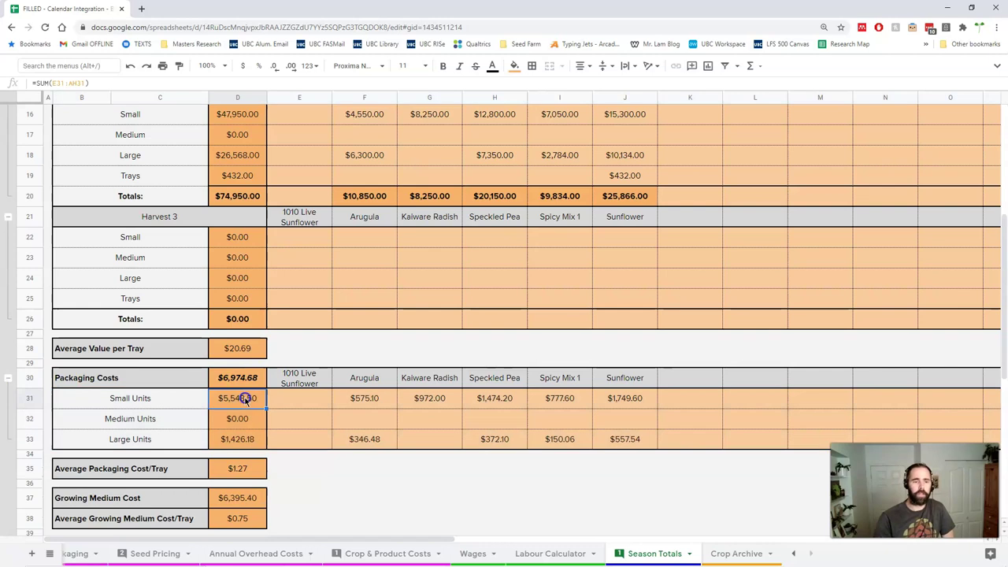
{"action": "key", "text": "Right"}
{"action": "key", "text": "Right"}
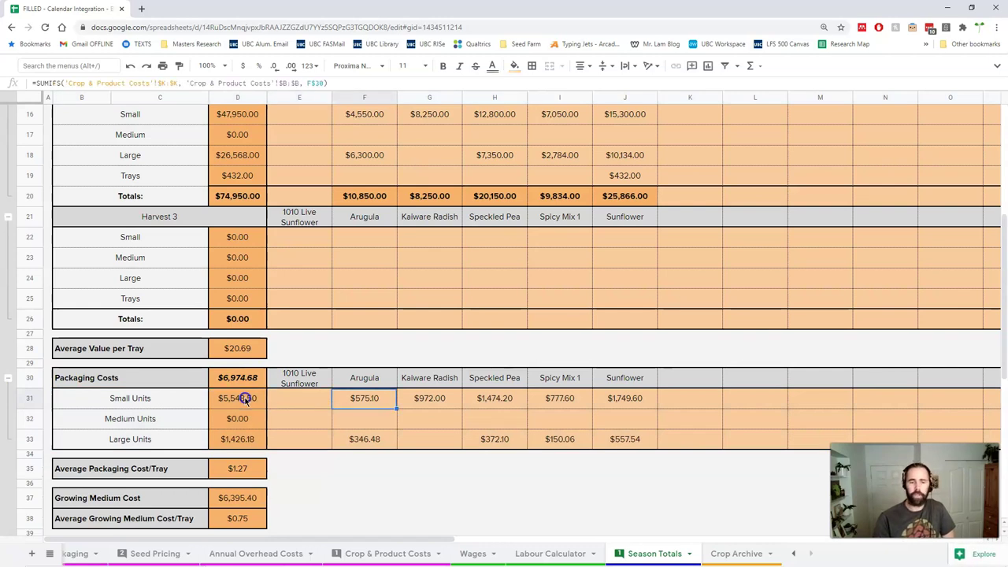
{"action": "key", "text": "Left"}
{"action": "key", "text": "Down"}
{"action": "key", "text": "Down"}
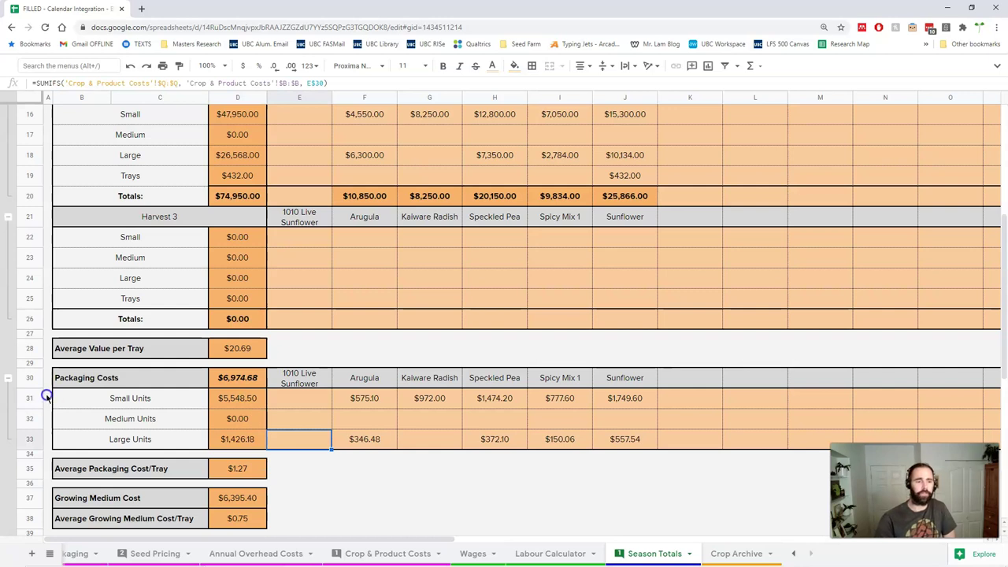
{"action": "left_click", "coordinate": [9, 404]}
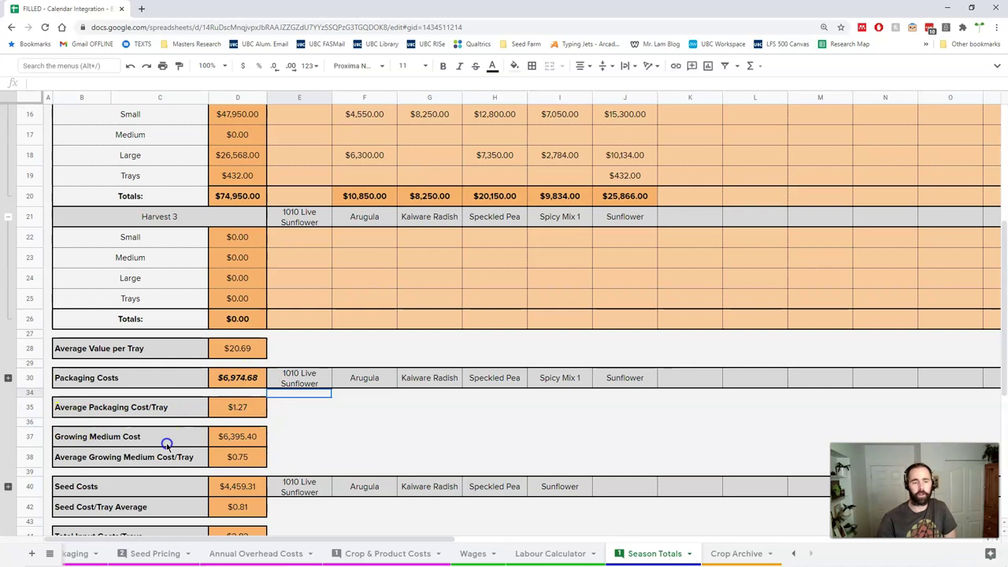
{"action": "scroll", "coordinate": [167, 446], "scroll_direction": "down", "scroll_amount": 1}
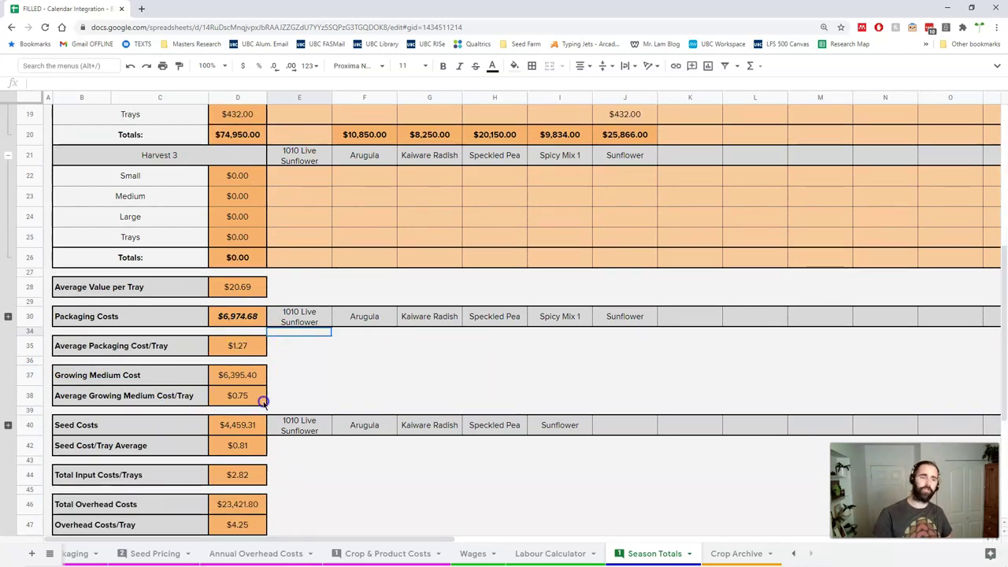
{"action": "scroll", "coordinate": [301, 389], "scroll_direction": "down", "scroll_amount": 1}
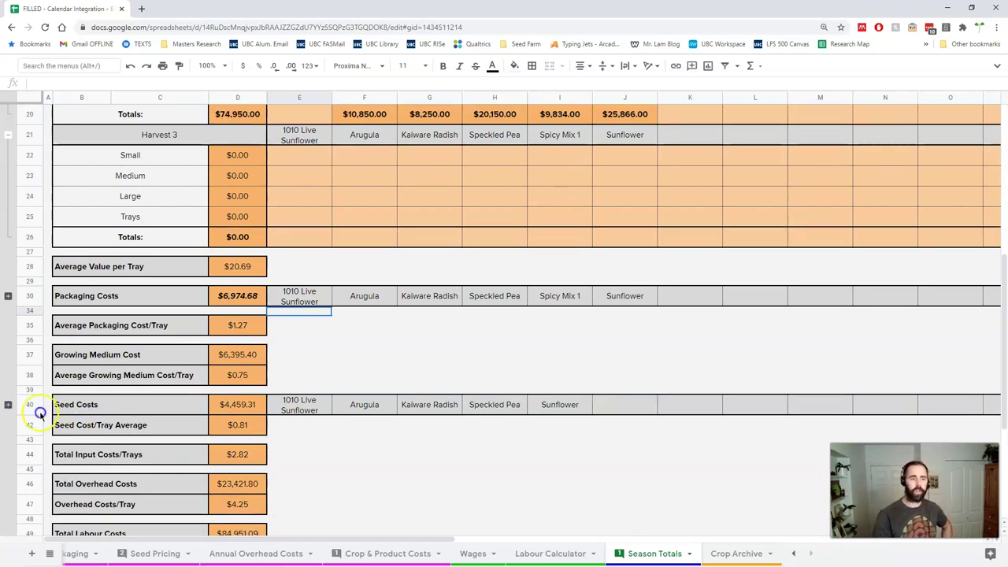
{"action": "left_click", "coordinate": [9, 405]}
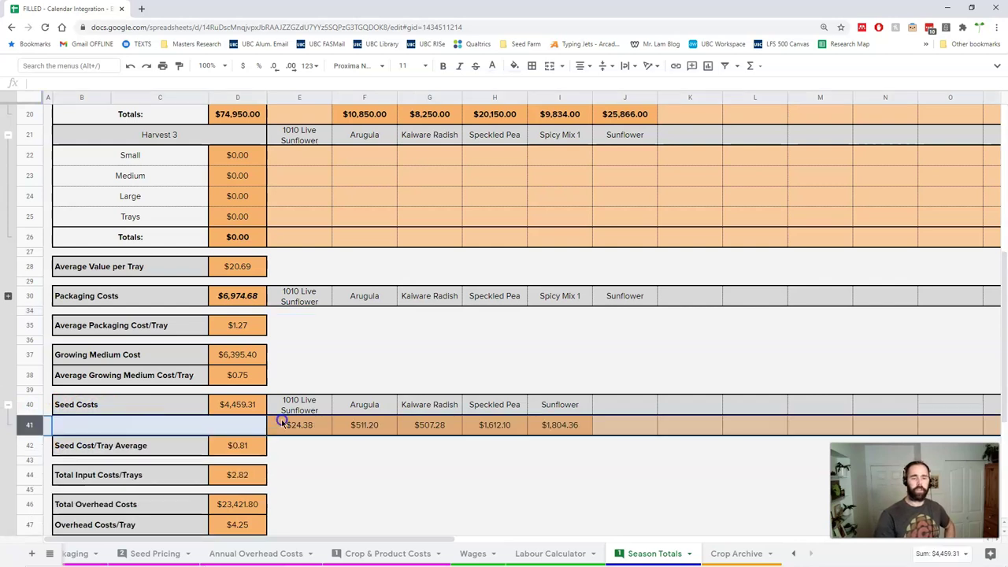
{"action": "scroll", "coordinate": [282, 422], "scroll_direction": "down", "scroll_amount": 1}
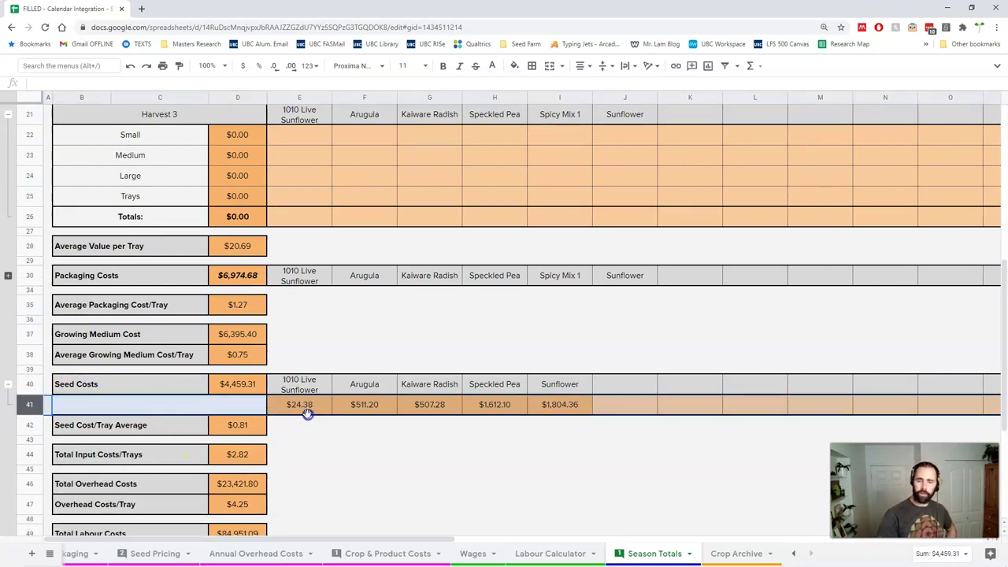
{"action": "left_click", "coordinate": [9, 386]}
{"action": "left_click", "coordinate": [224, 435]}
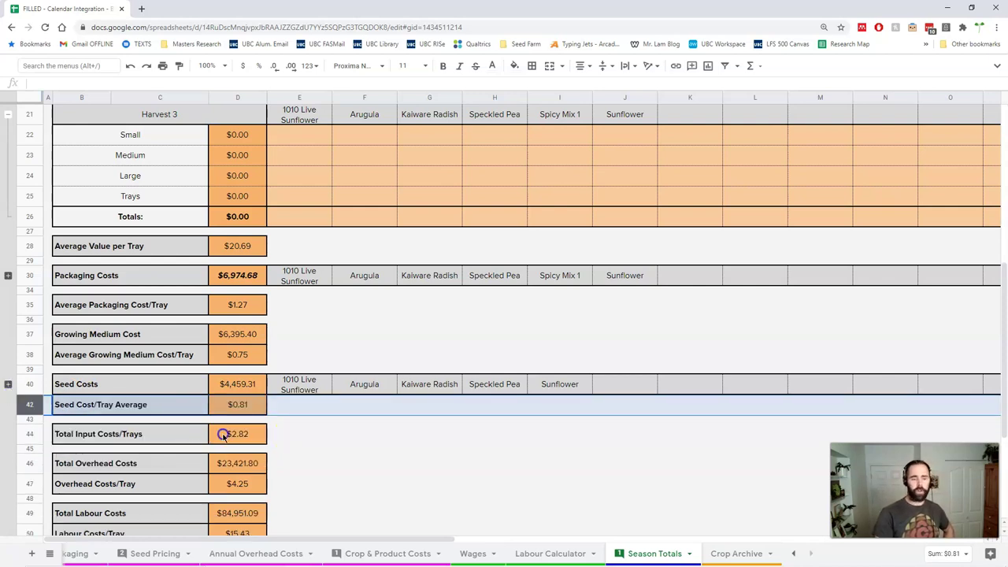
{"action": "left_click", "coordinate": [306, 449]}
{"action": "scroll", "coordinate": [306, 449], "scroll_direction": "down", "scroll_amount": 2}
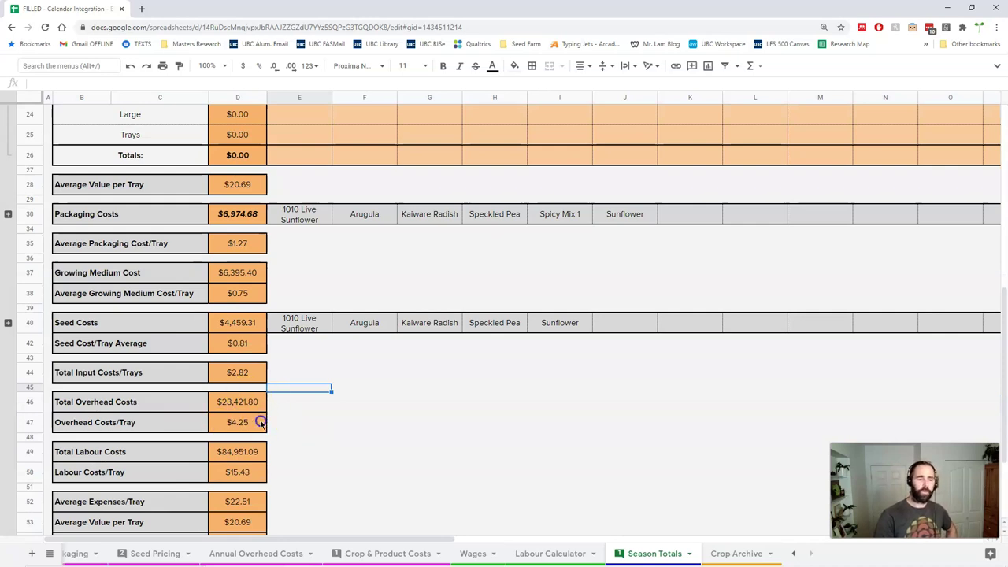
{"action": "scroll", "coordinate": [307, 418], "scroll_direction": "down", "scroll_amount": 1}
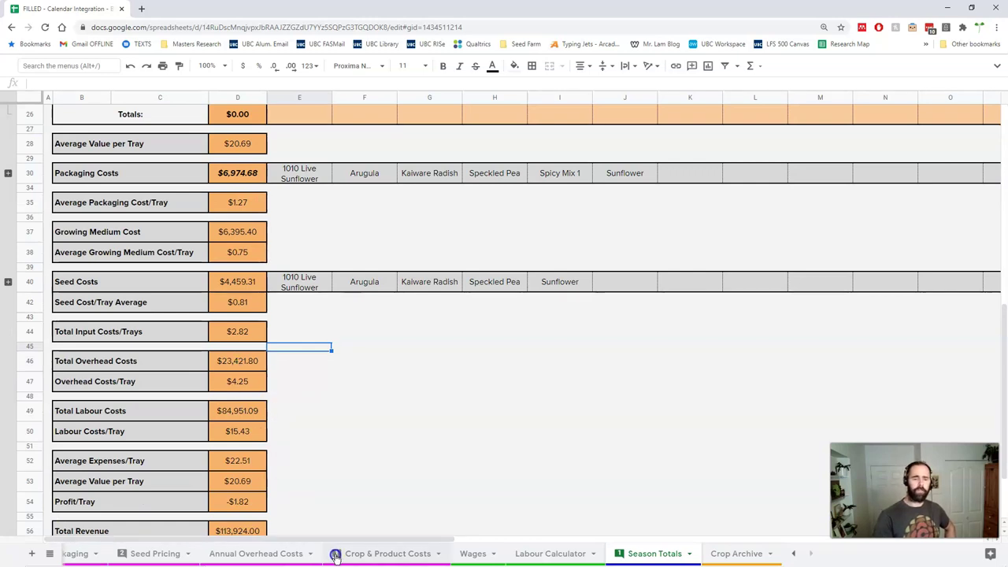
{"action": "scroll", "coordinate": [334, 553], "scroll_direction": "left", "scroll_amount": 1}
{"action": "left_click", "coordinate": [334, 553]}
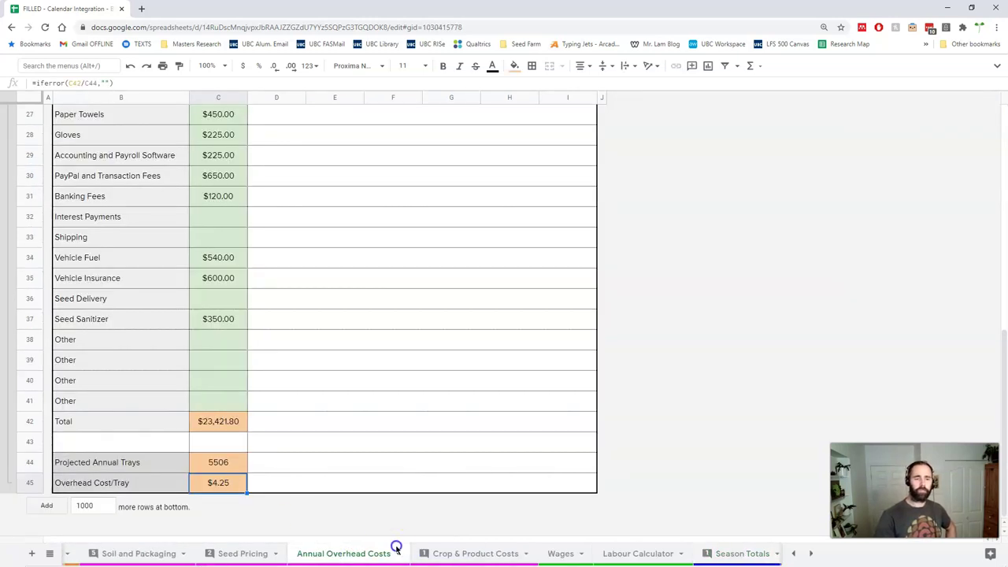
{"action": "scroll", "coordinate": [420, 553], "scroll_direction": "right", "scroll_amount": 1}
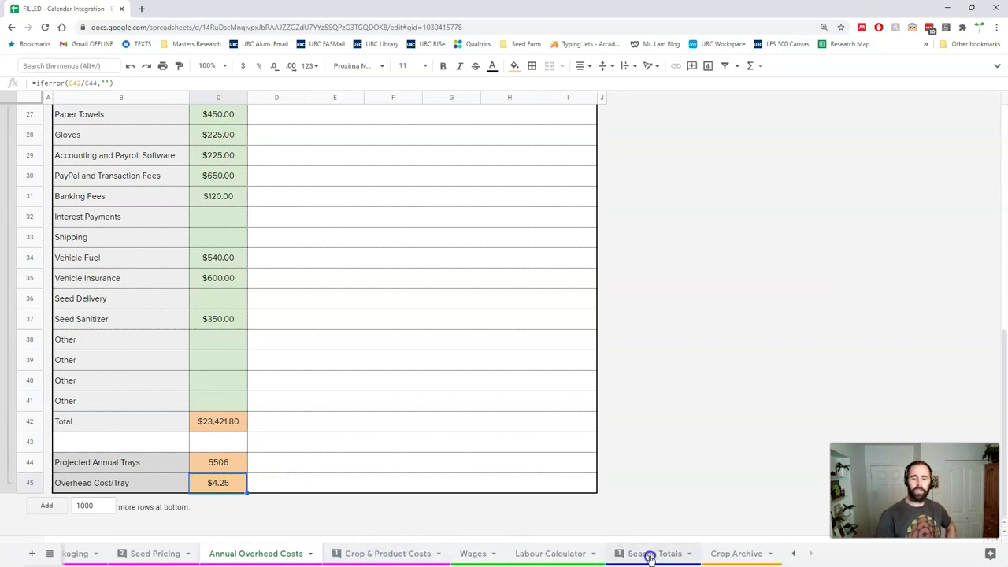
{"action": "left_click", "coordinate": [651, 555]}
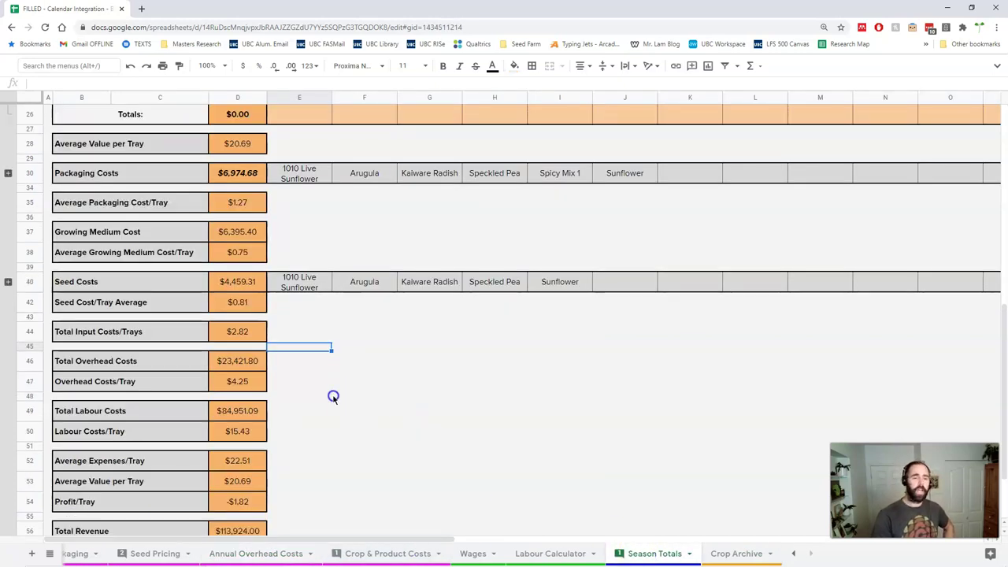
{"action": "scroll", "coordinate": [333, 396], "scroll_direction": "up", "scroll_amount": 1}
{"action": "scroll", "coordinate": [239, 398], "scroll_direction": "down", "scroll_amount": 1}
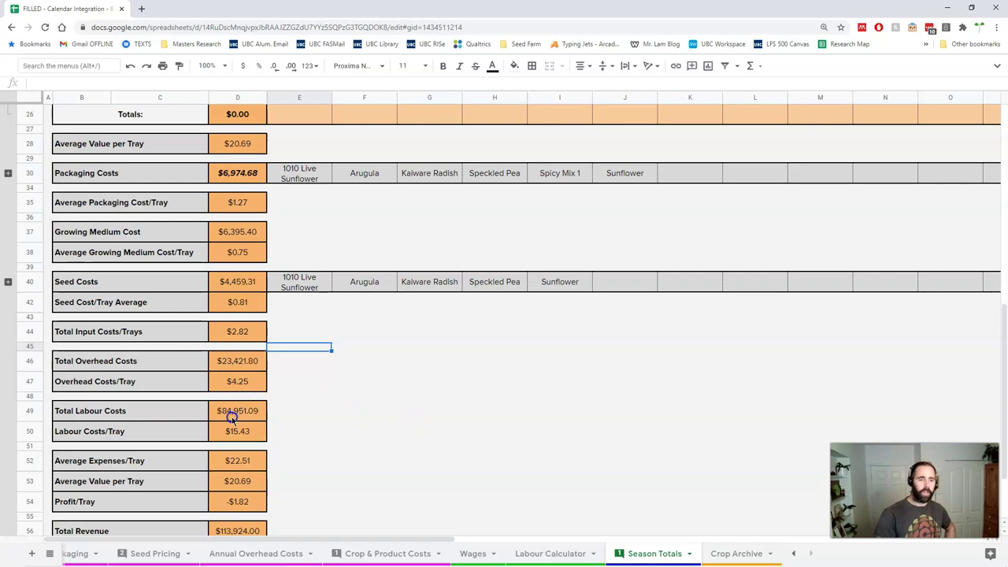
{"action": "left_click", "coordinate": [236, 430]}
{"action": "scroll", "coordinate": [243, 453], "scroll_direction": "down", "scroll_amount": 1}
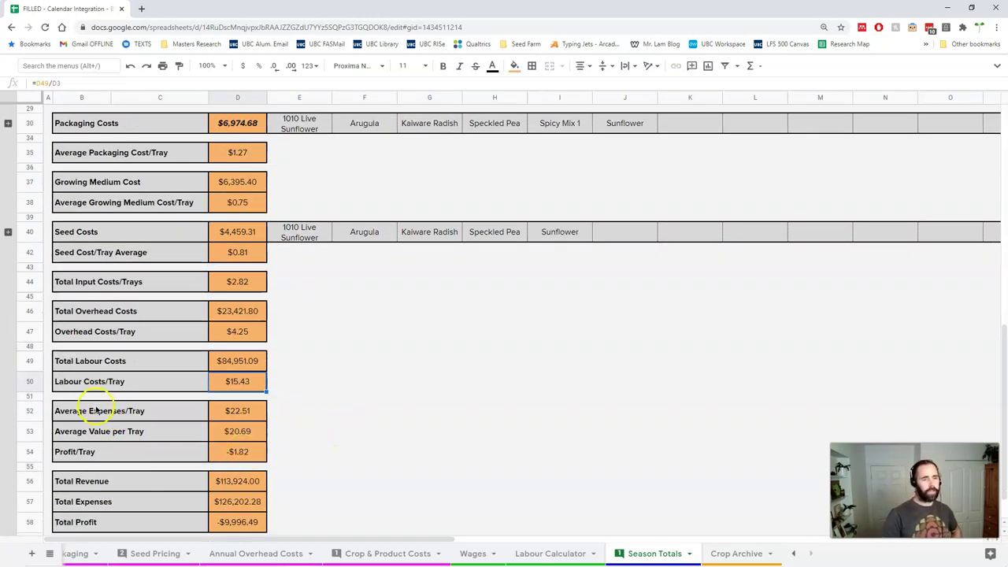
{"action": "left_click_drag", "start_coordinate": [96, 411], "coordinate": [239, 449]}
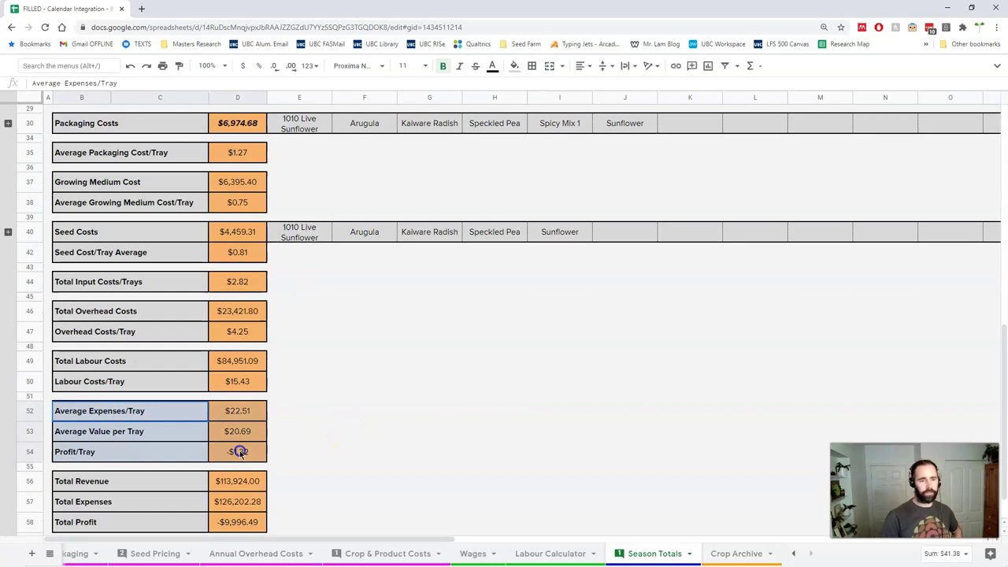
{"action": "left_click", "coordinate": [246, 410]}
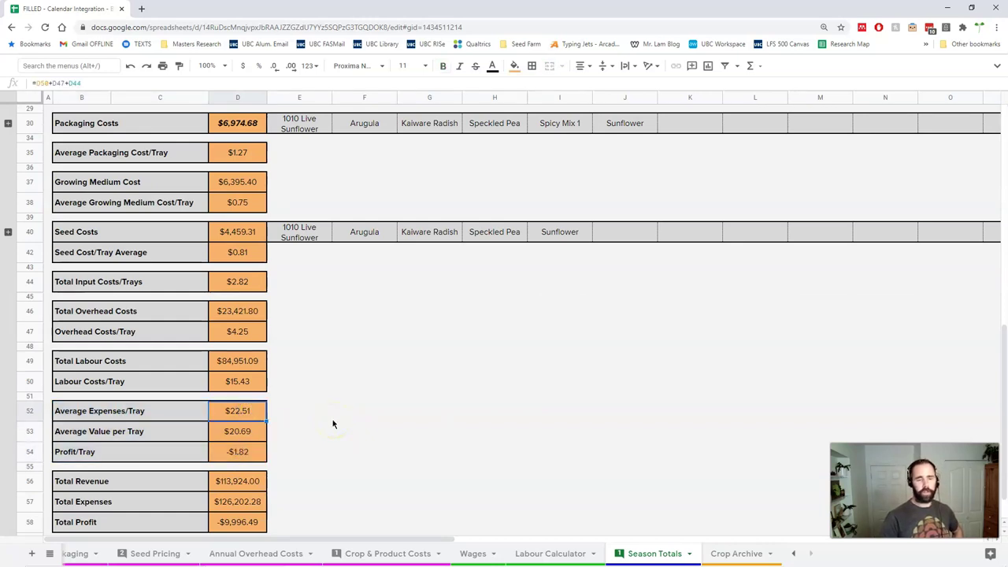
{"action": "left_click", "coordinate": [242, 431]}
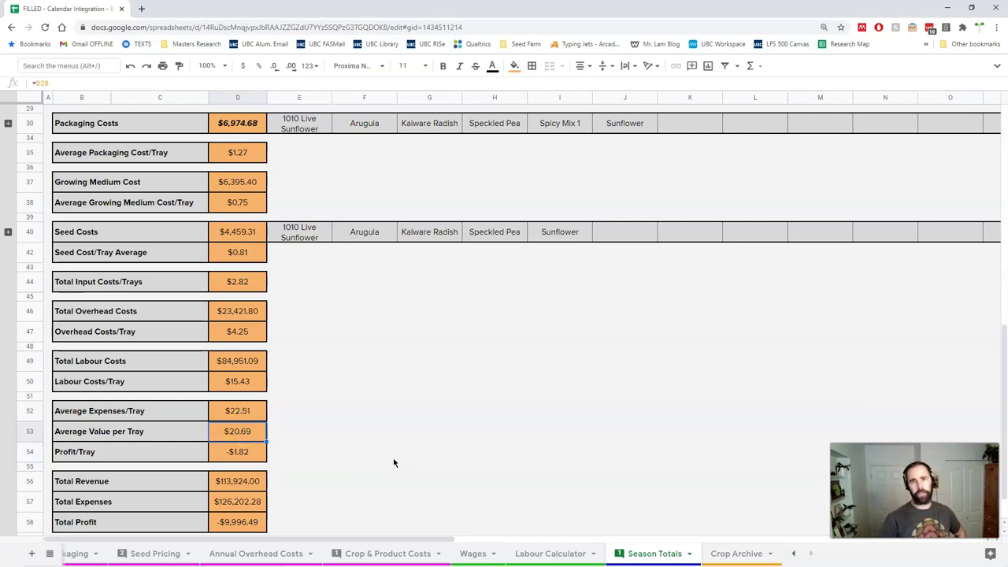
{"action": "left_click", "coordinate": [239, 453]}
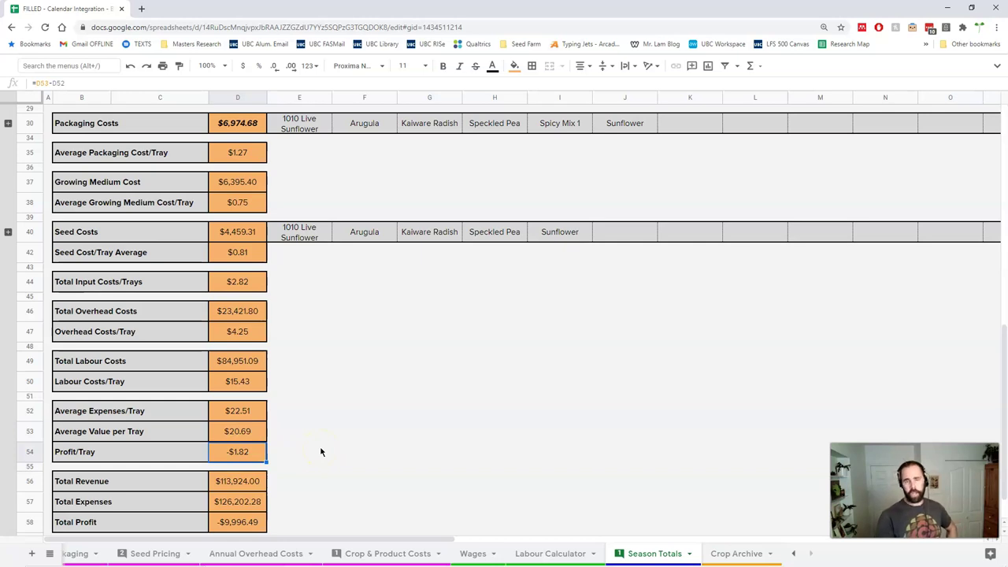
{"action": "scroll", "coordinate": [321, 451], "scroll_direction": "down", "scroll_amount": 1}
{"action": "left_click", "coordinate": [237, 425]}
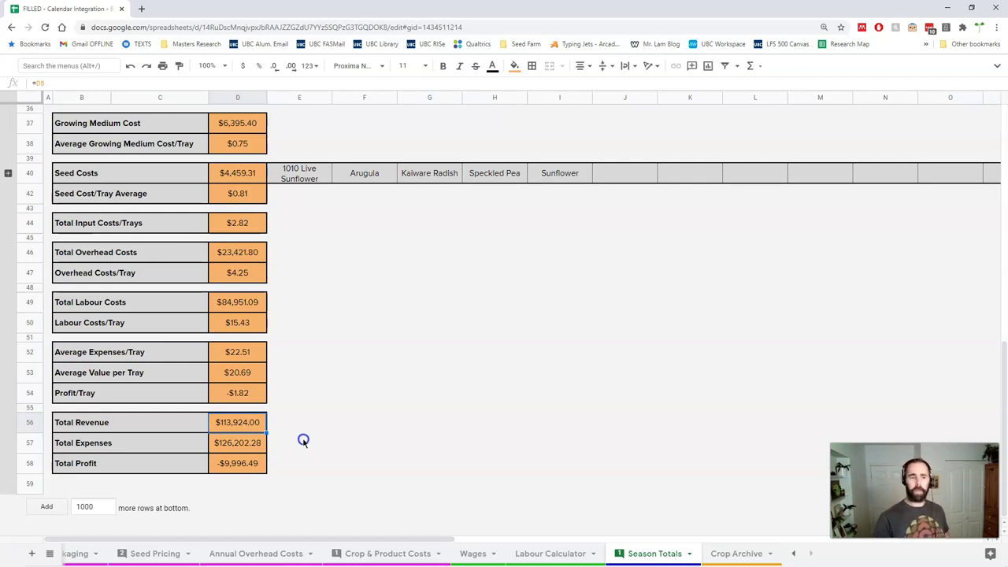
{"action": "left_click", "coordinate": [248, 442]}
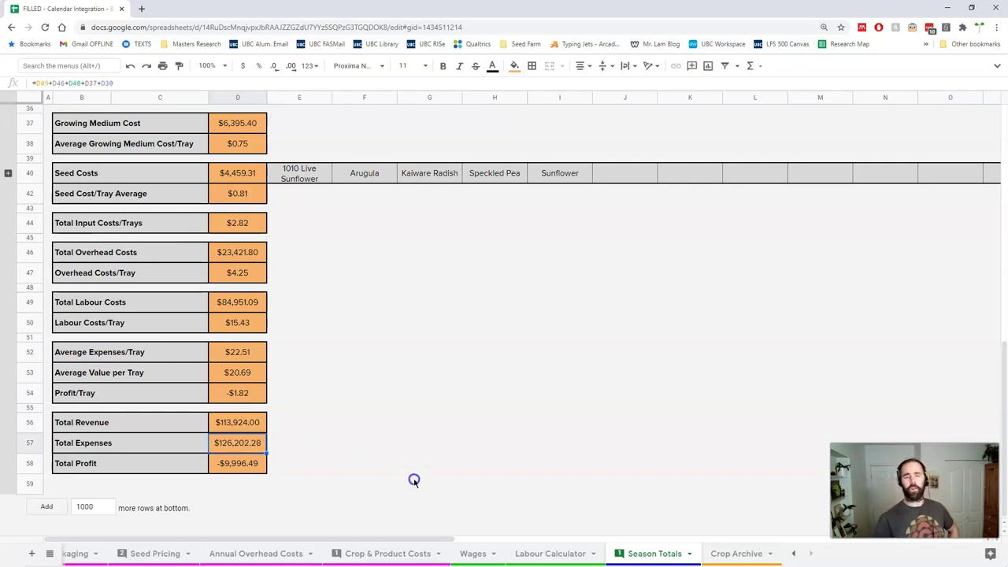
{"action": "left_click", "coordinate": [244, 464]}
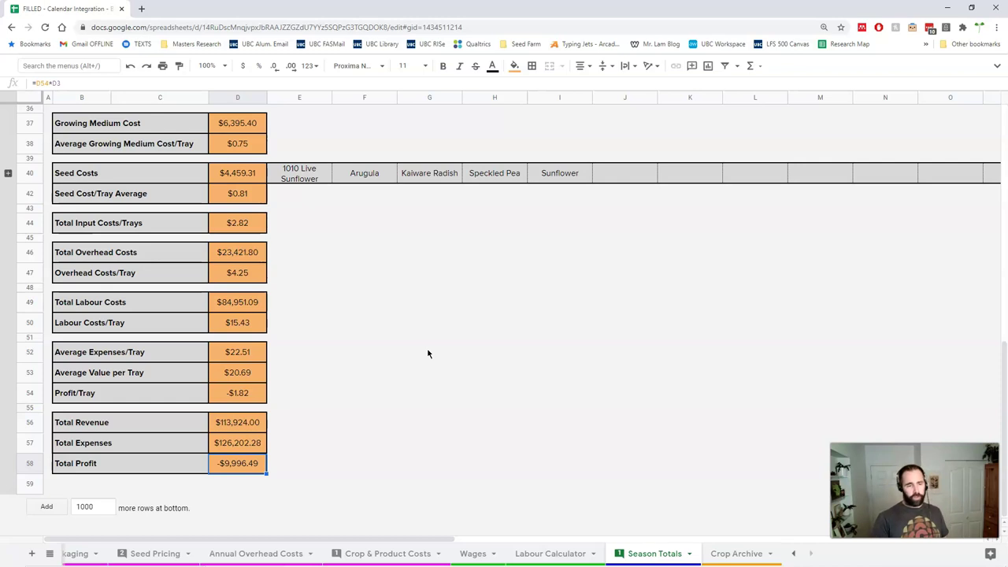
- Change the Wage 3 base rate on the Wages sheet from $22.00 to $20.00
{"action": "left_click", "coordinate": [530, 553]}
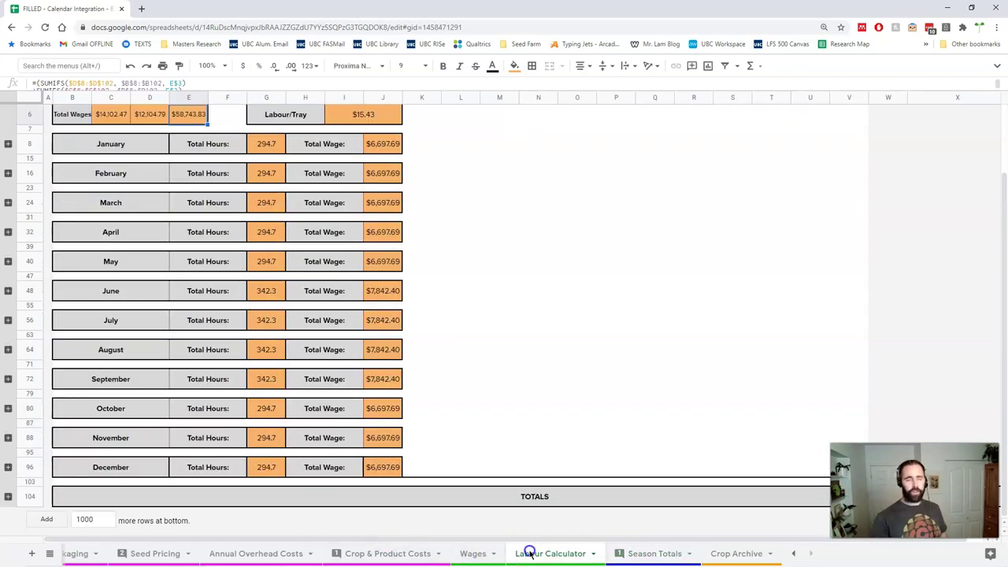
{"action": "scroll", "coordinate": [434, 320], "scroll_direction": "up", "scroll_amount": 2}
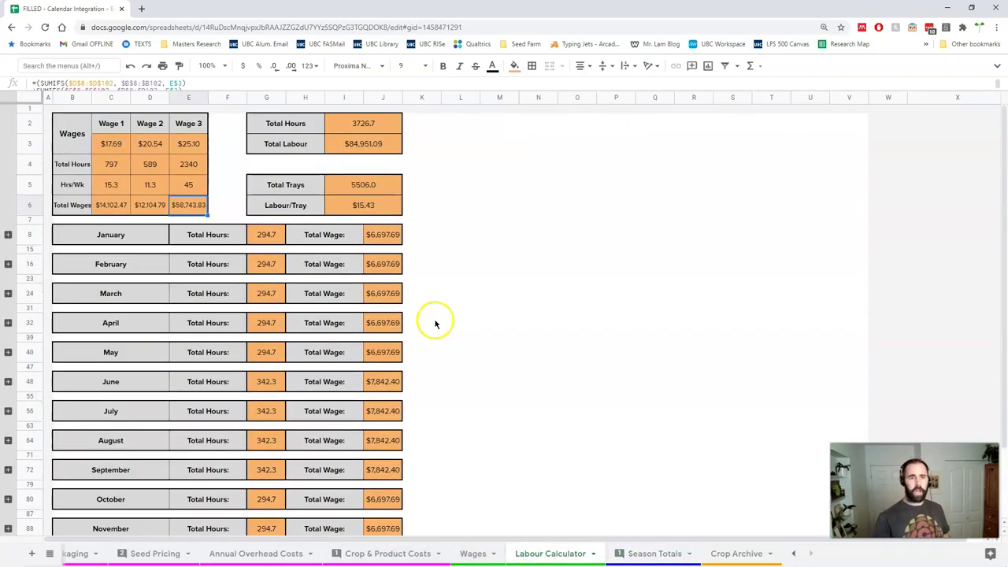
{"action": "left_click", "coordinate": [465, 551]}
{"action": "left_click", "coordinate": [568, 144]}
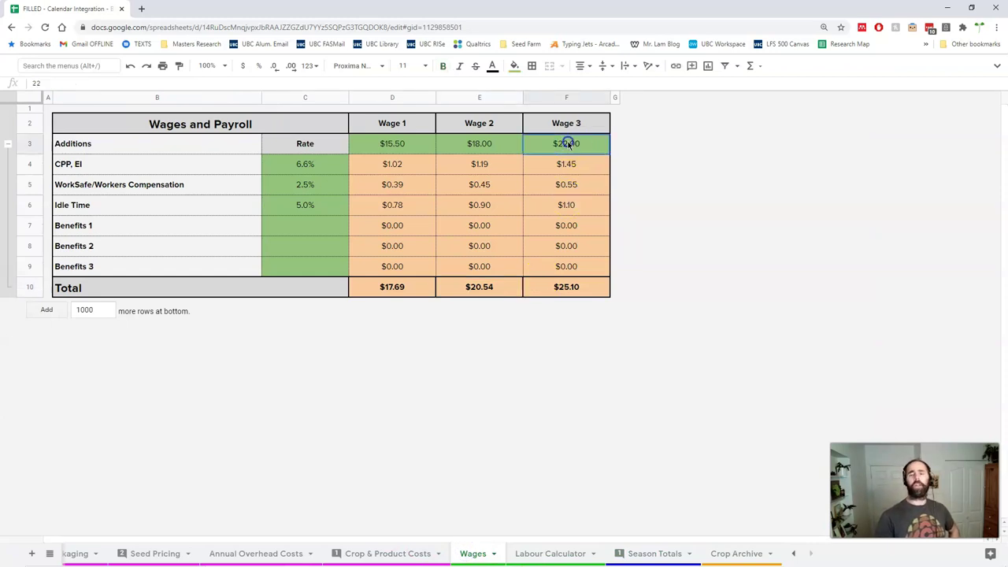
{"action": "type", "text": "20"}
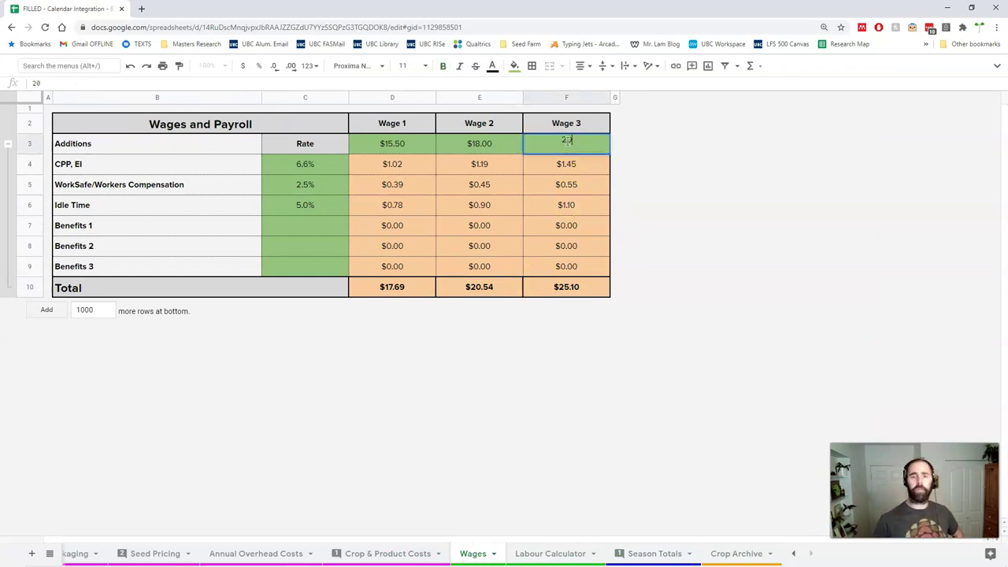
{"action": "key", "text": "Return"}
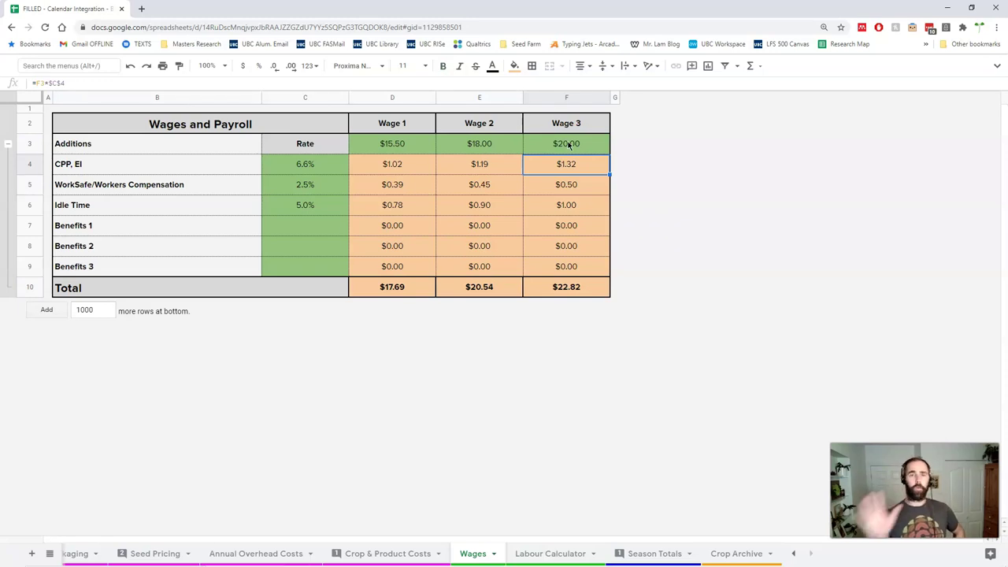
{"action": "left_click", "coordinate": [653, 554]}
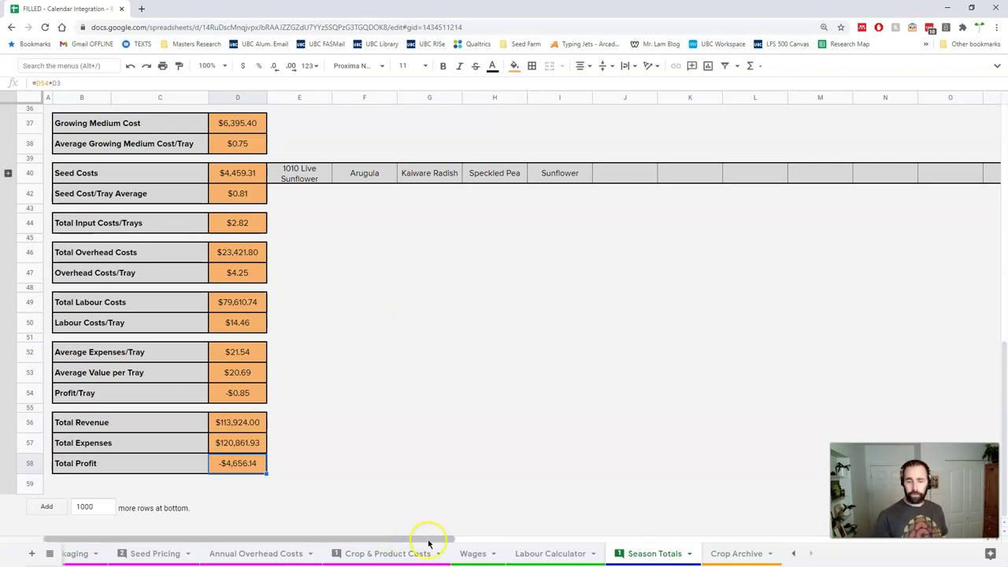
- Go to the Soil and Packaging sheet and review the Small Packaging and Label 2 values
{"action": "scroll", "coordinate": [392, 556], "scroll_direction": "up", "scroll_amount": 2}
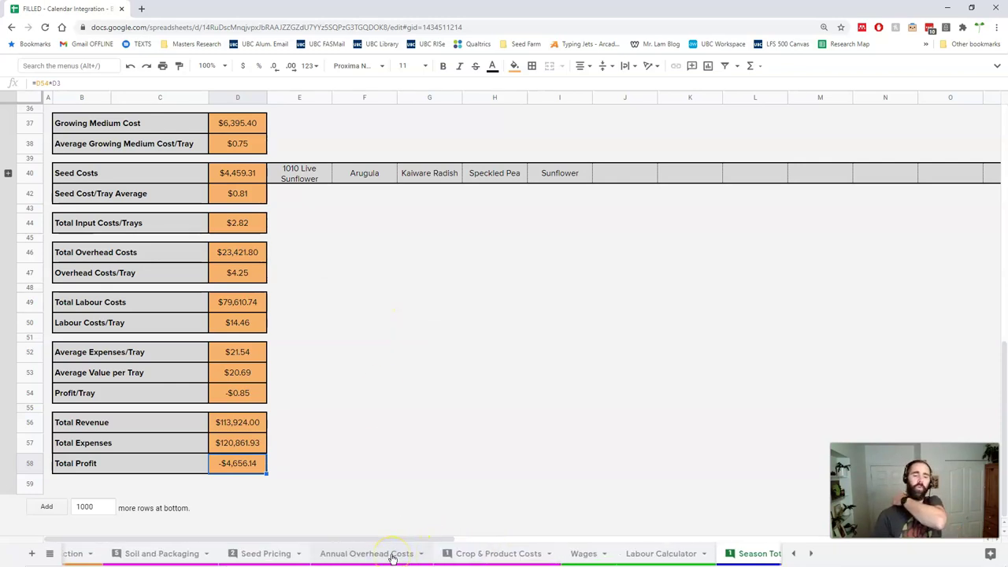
{"action": "scroll", "coordinate": [393, 556], "scroll_direction": "up", "scroll_amount": 1}
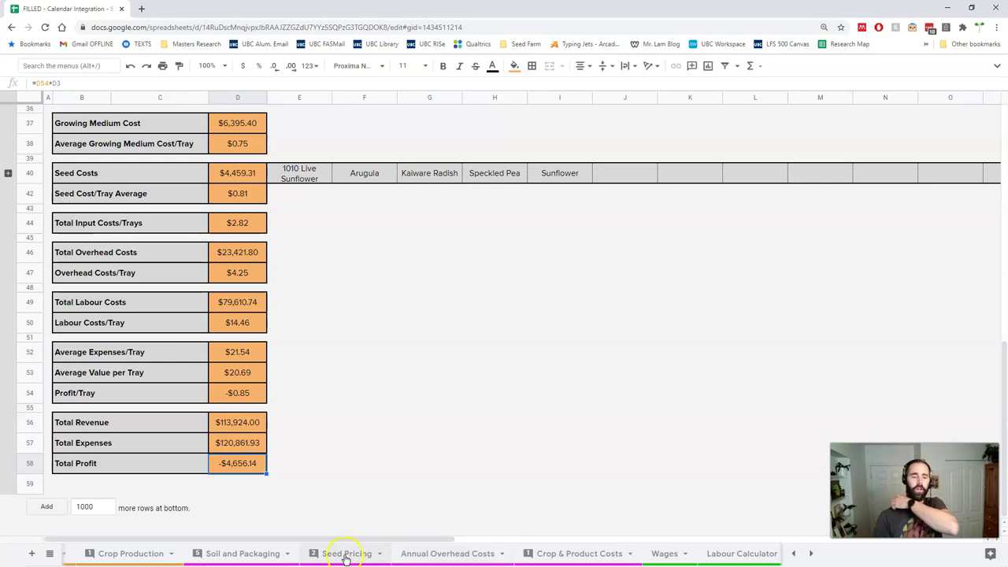
{"action": "left_click", "coordinate": [346, 555]}
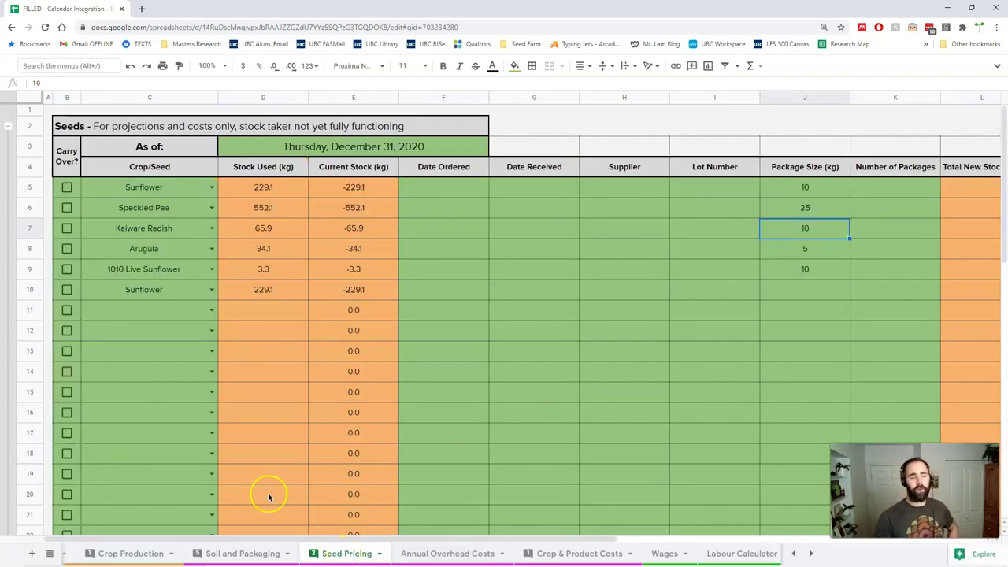
{"action": "left_click", "coordinate": [244, 553]}
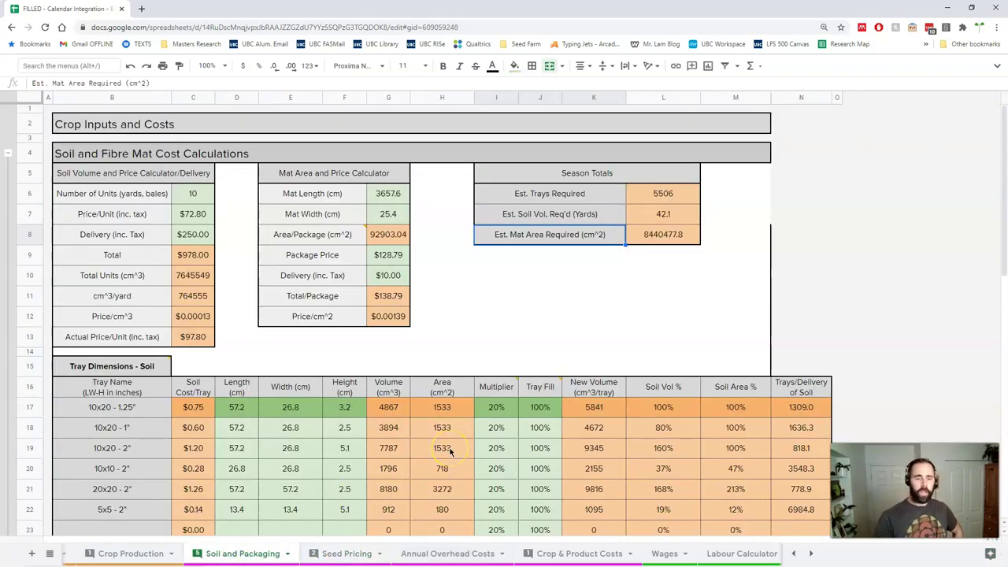
{"action": "scroll", "coordinate": [450, 452], "scroll_direction": "down", "scroll_amount": 6}
{"action": "scroll", "coordinate": [451, 451], "scroll_direction": "down", "scroll_amount": 2}
{"action": "left_click", "coordinate": [302, 277]}
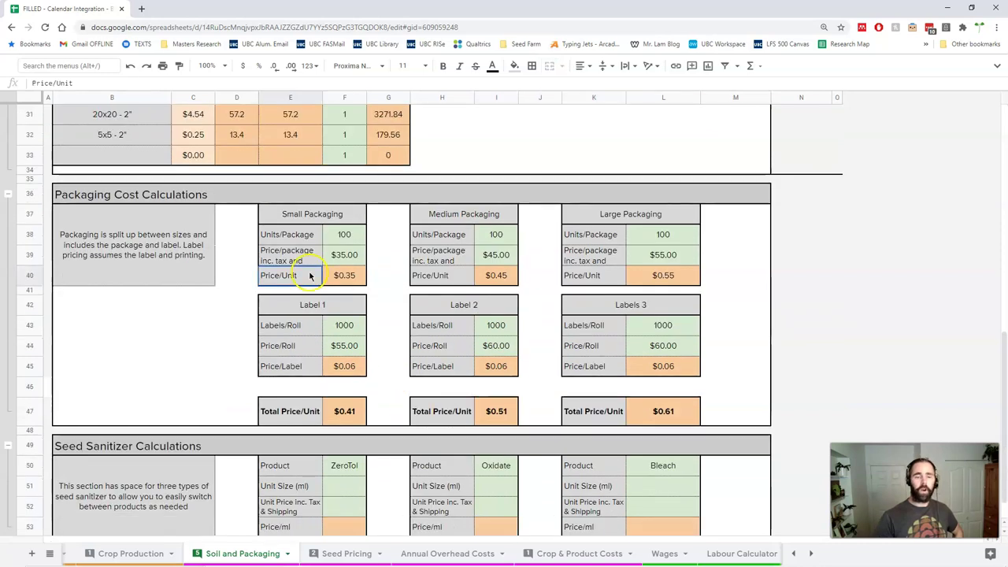
{"action": "left_click", "coordinate": [445, 329]}
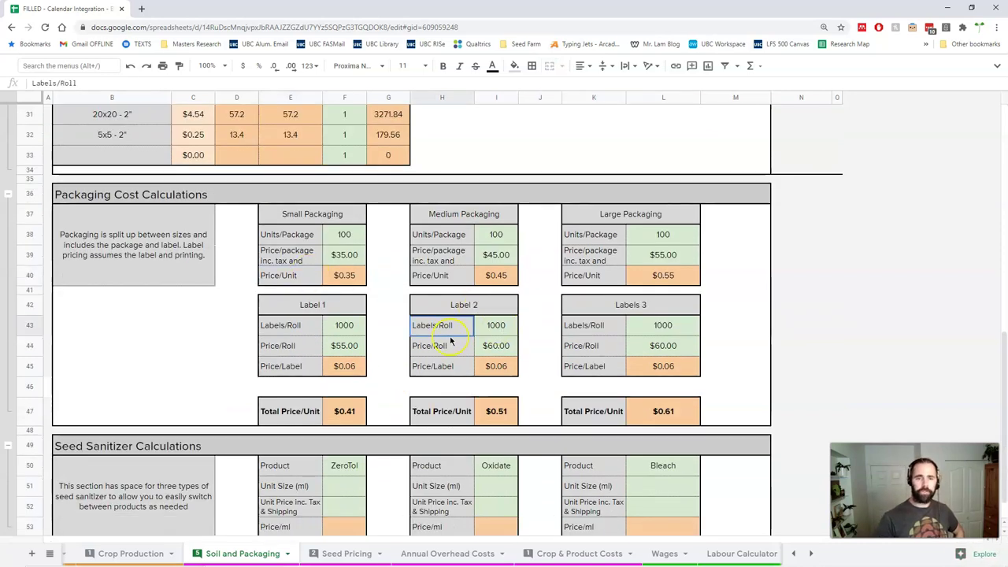
- Set Large Packaging to 1000 units per package priced at $35.00
{"action": "left_click", "coordinate": [676, 239]}
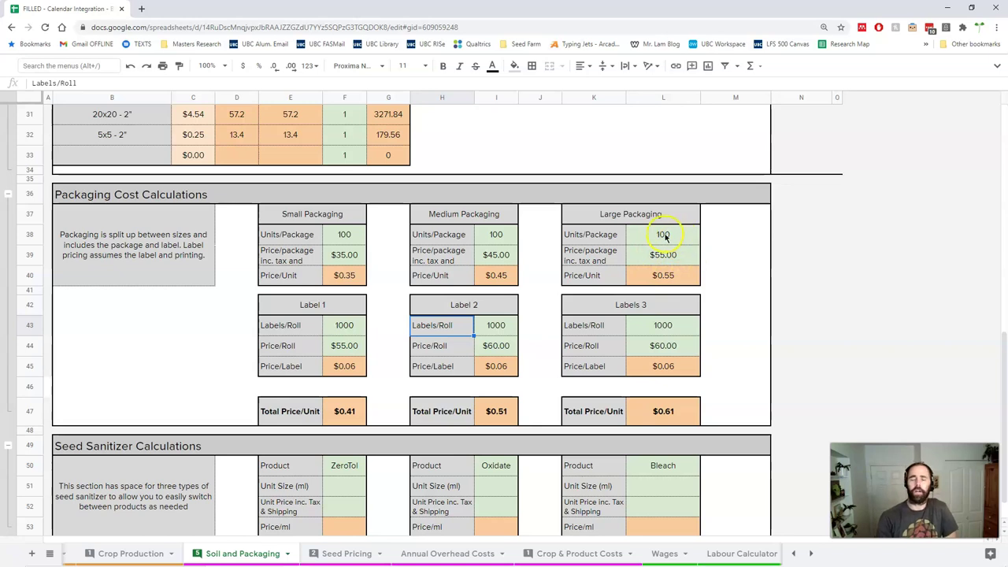
{"action": "left_click", "coordinate": [660, 240]}
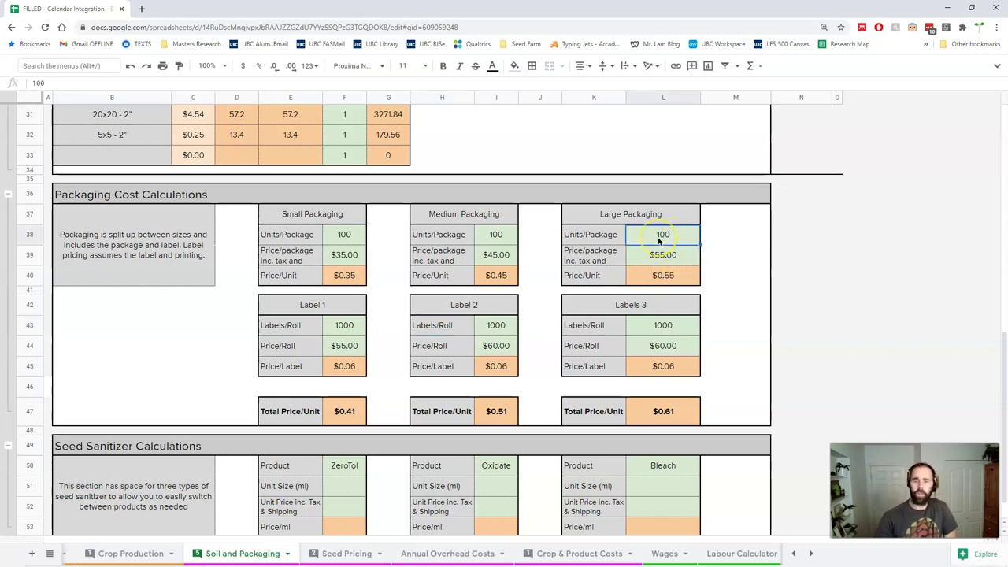
{"action": "type", "text": "1000"}
{"action": "key", "text": "Return"}
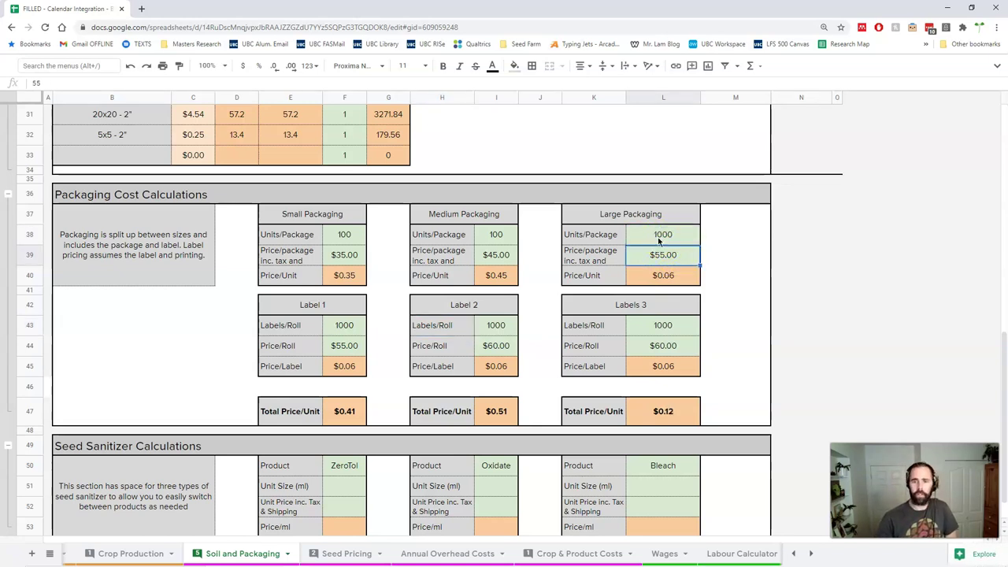
{"action": "type", "text": "35"}
{"action": "key", "text": "Return"}
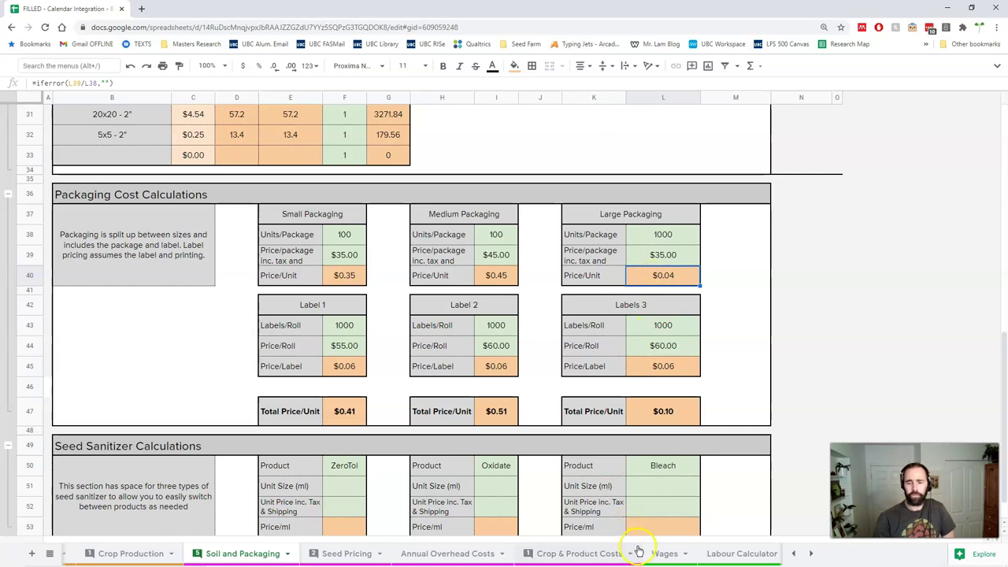
{"action": "scroll", "coordinate": [639, 552], "scroll_direction": "down", "scroll_amount": 3}
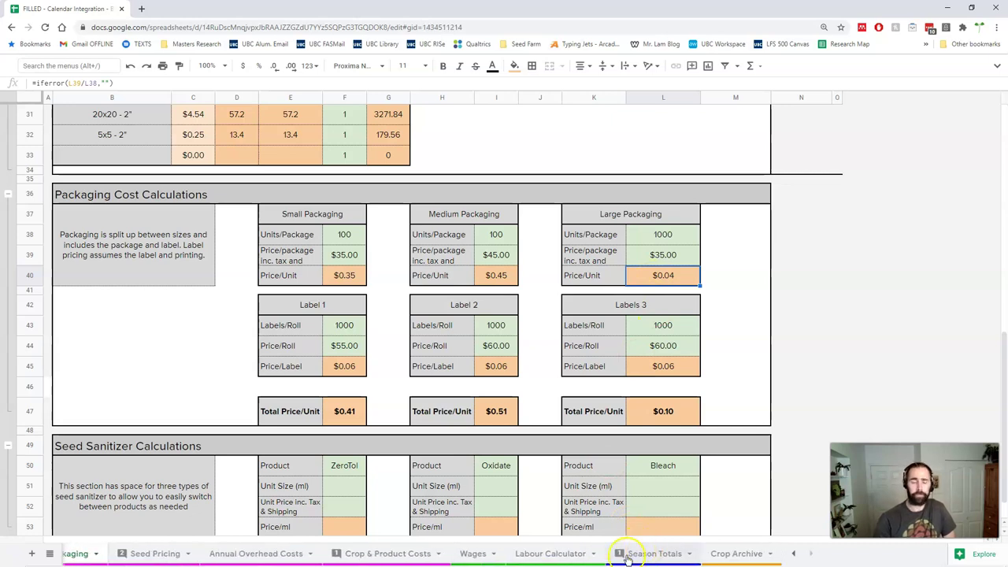
- Review Season Totals, where total expenses read $119,657.86 and total profit -$3,452.07
{"action": "left_click", "coordinate": [642, 554]}
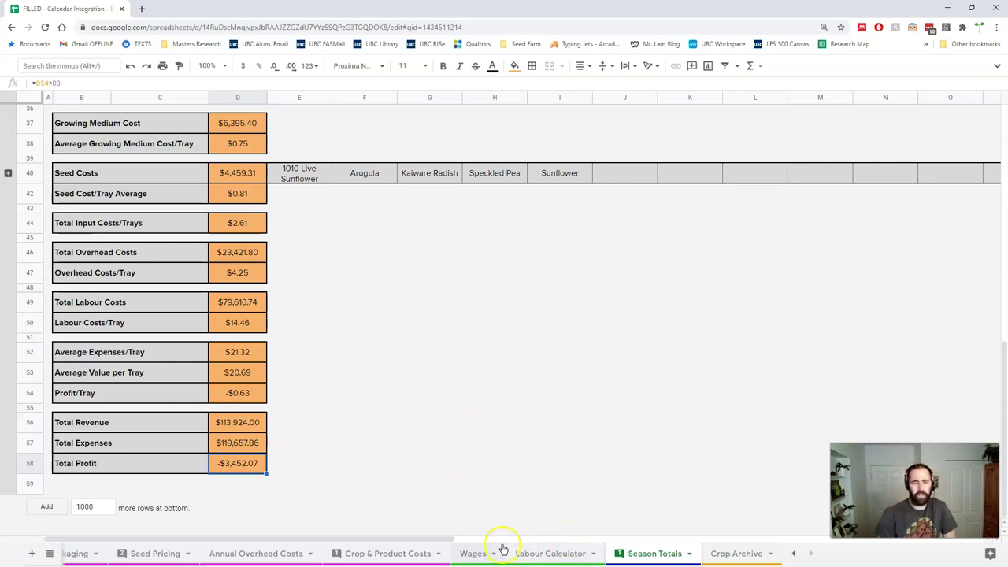
{"action": "scroll", "coordinate": [504, 549], "scroll_direction": "up", "scroll_amount": 5}
{"action": "scroll", "coordinate": [502, 549], "scroll_direction": "up", "scroll_amount": 6}
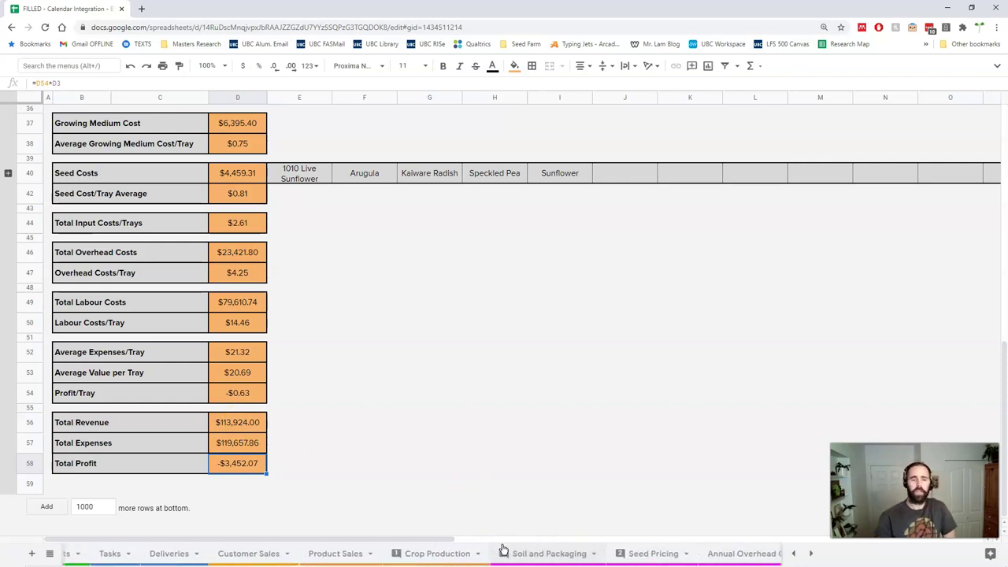
{"action": "scroll", "coordinate": [502, 549], "scroll_direction": "up", "scroll_amount": 1}
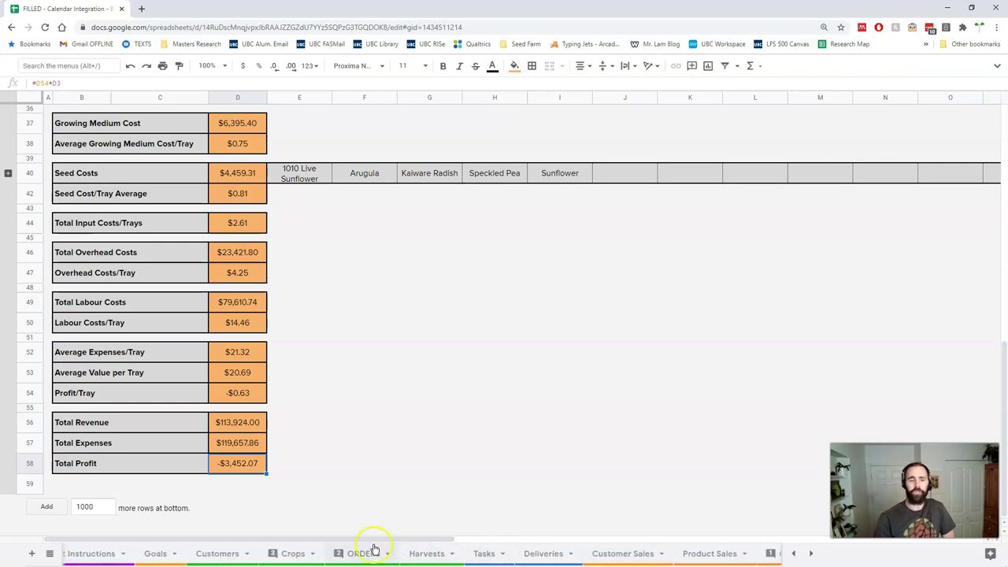
- In the Harvest 1 Tuesday orders, price Grocer 1's Sunflower, Speckled Pea and Kaiware Radish at $4.25
{"action": "left_click", "coordinate": [347, 555]}
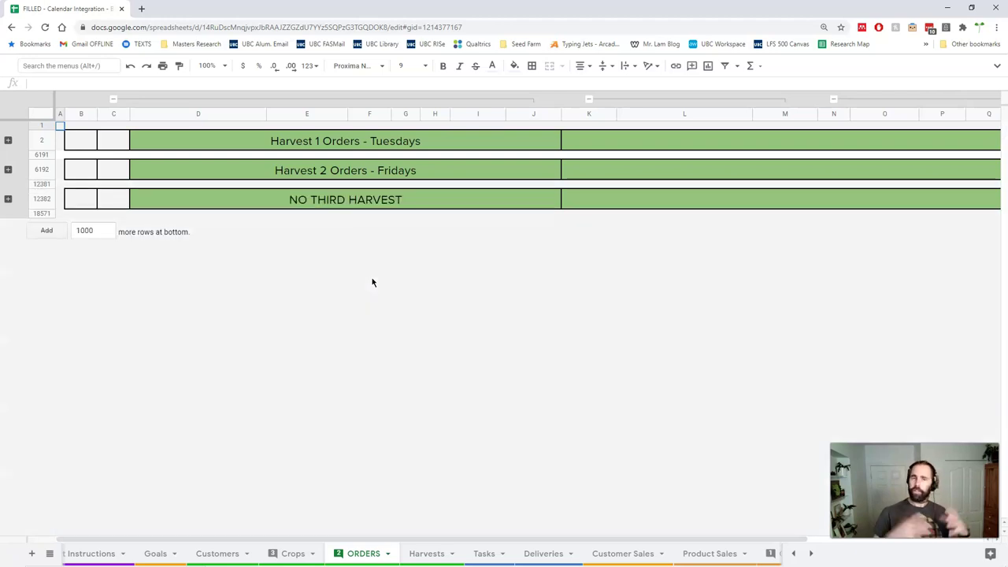
{"action": "left_click", "coordinate": [8, 141]}
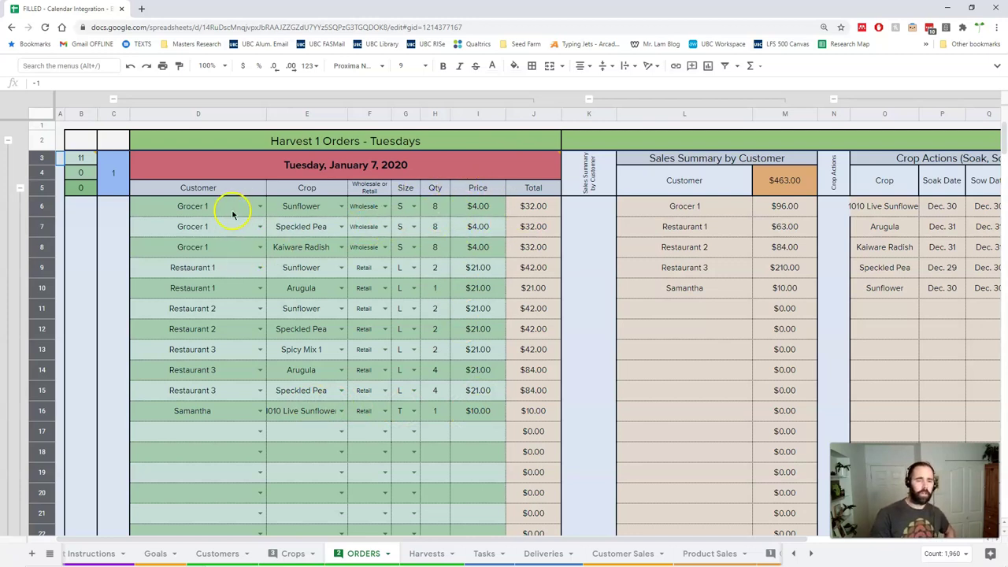
{"action": "left_click", "coordinate": [481, 213]}
{"action": "type", "text": "4.25"}
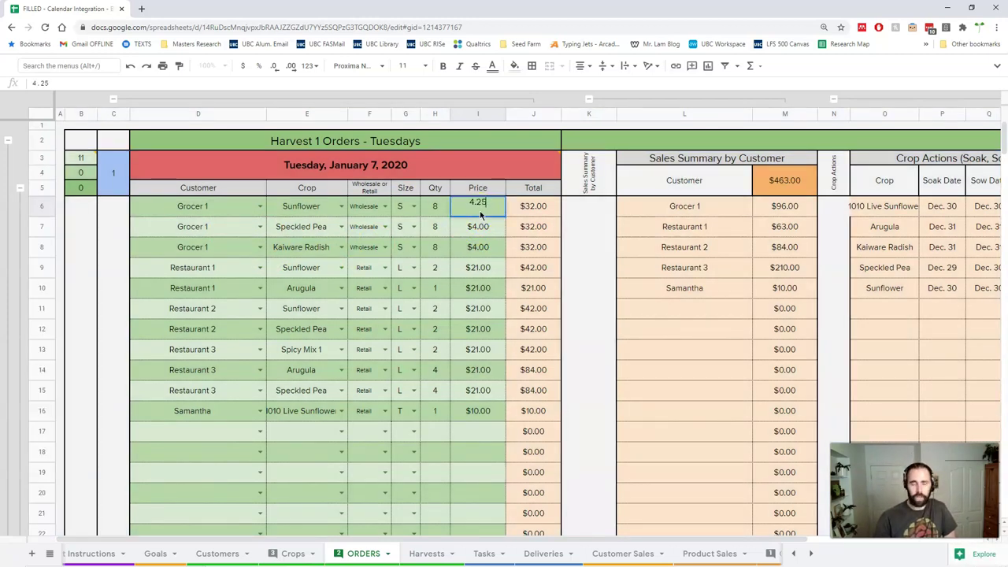
{"action": "key", "text": "Return"}
{"action": "type", "text": "4.25"}
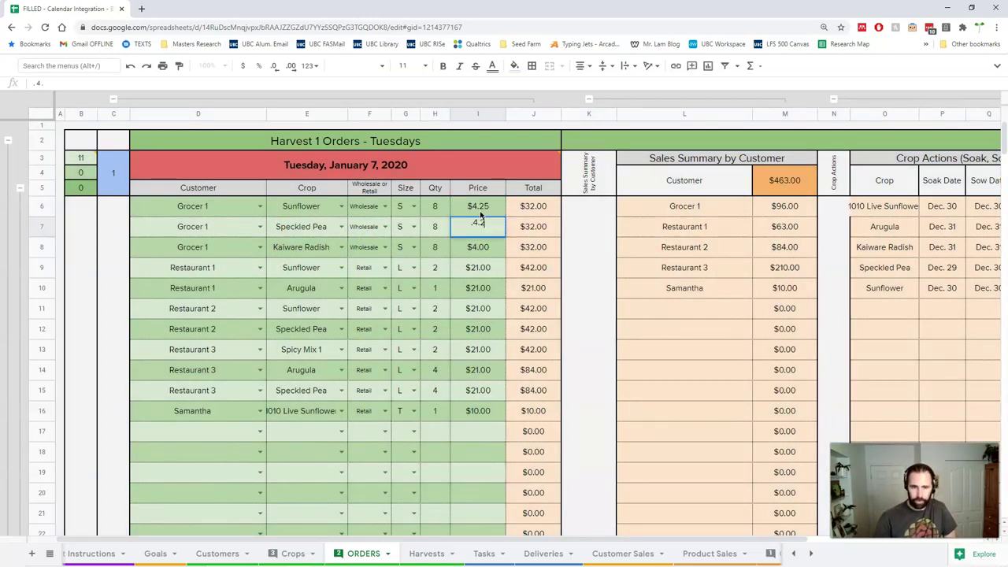
{"action": "key", "text": "BackSpace"}
{"action": "key", "text": "BackSpace"}
{"action": "key", "text": "BackSpace"}
{"action": "key", "text": "BackSpace"}
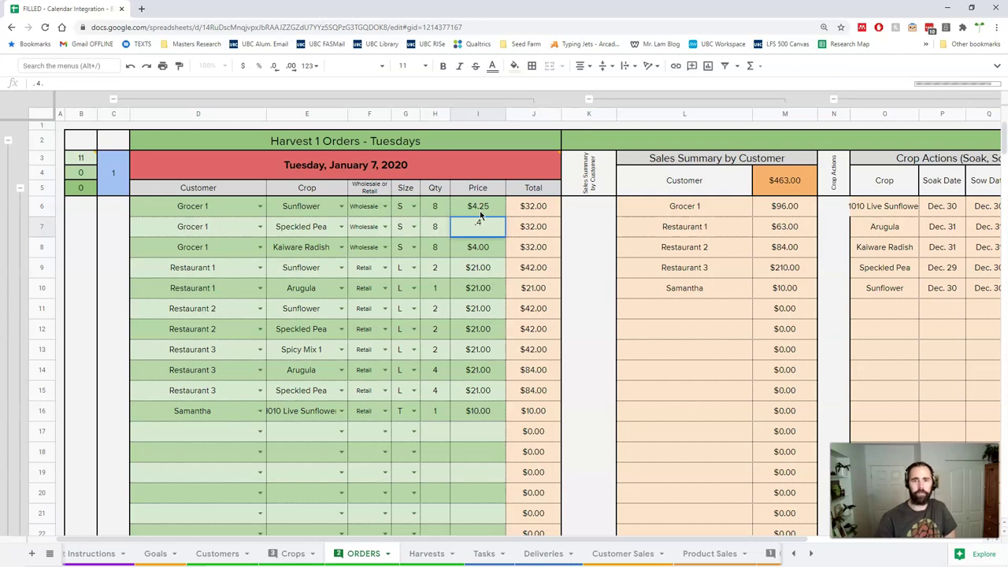
{"action": "type", "text": "4.25"}
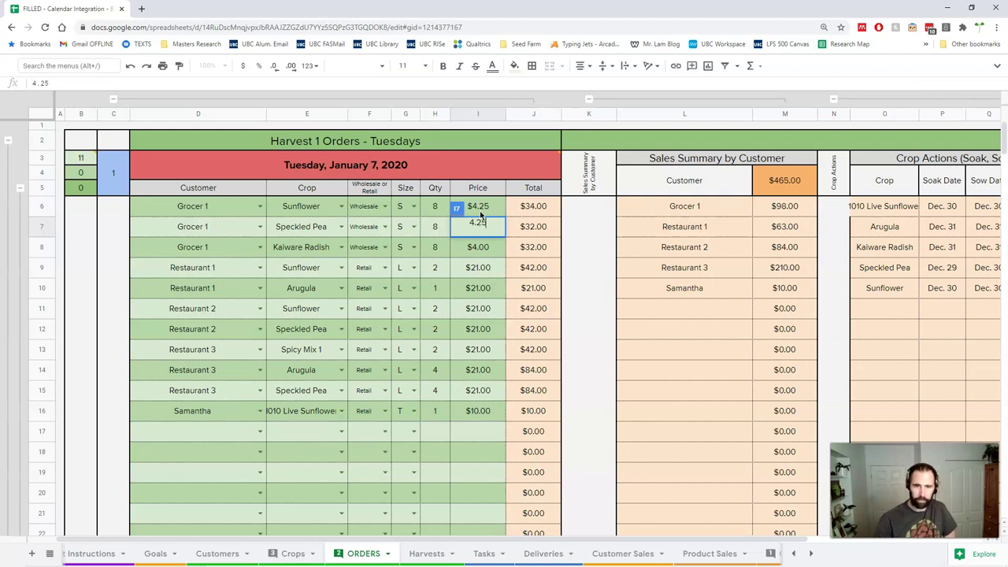
{"action": "key", "text": "Return"}
{"action": "key", "text": "BackSpace"}
{"action": "type", "text": "4.25"}
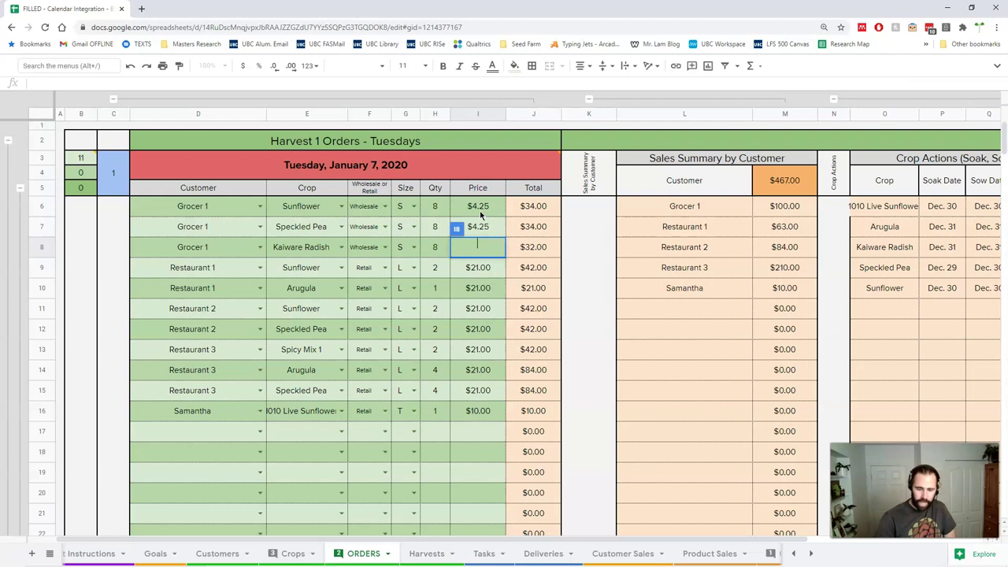
{"action": "key", "text": "Return"}
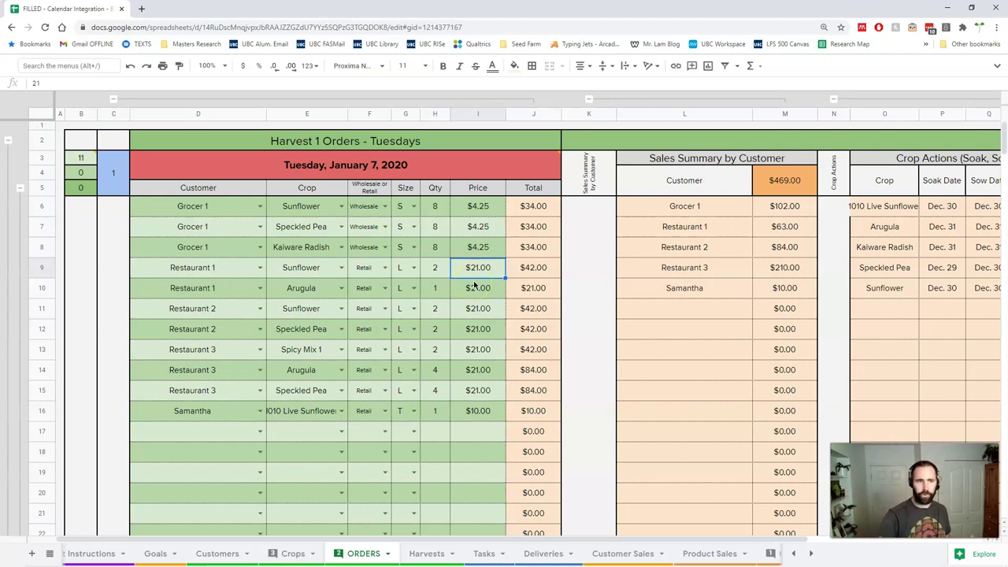
- Set the January 10 Grocer 1 Sunflower, Speckled Pea and Kaiware Radish prices to $4.25
{"action": "left_click", "coordinate": [20, 261]}
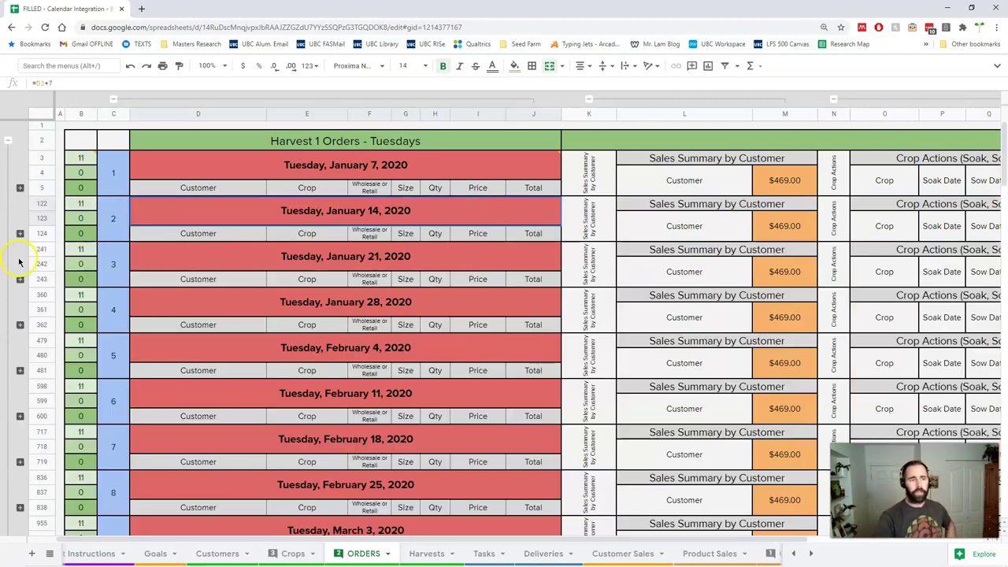
{"action": "left_click", "coordinate": [9, 272]}
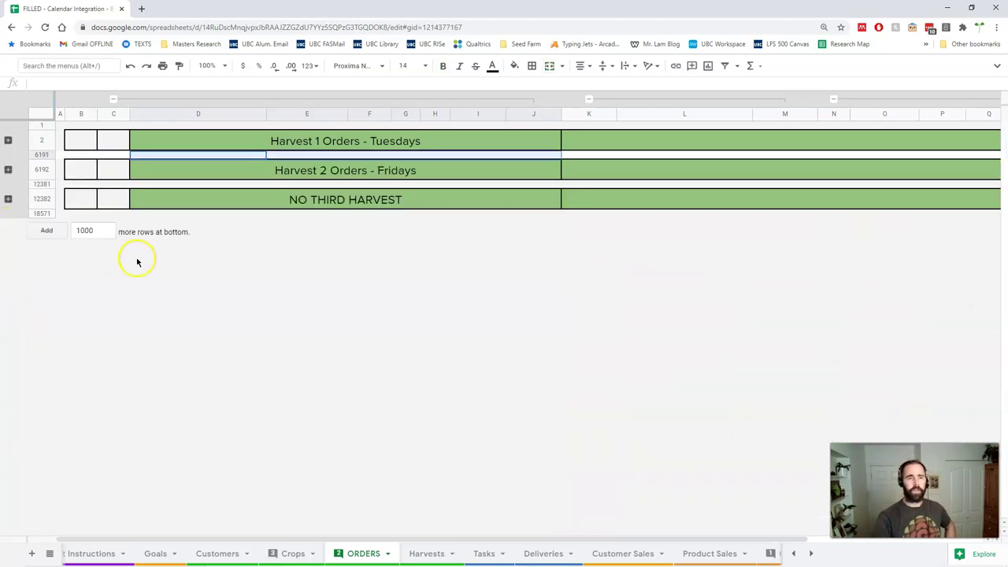
{"action": "left_click", "coordinate": [8, 171]}
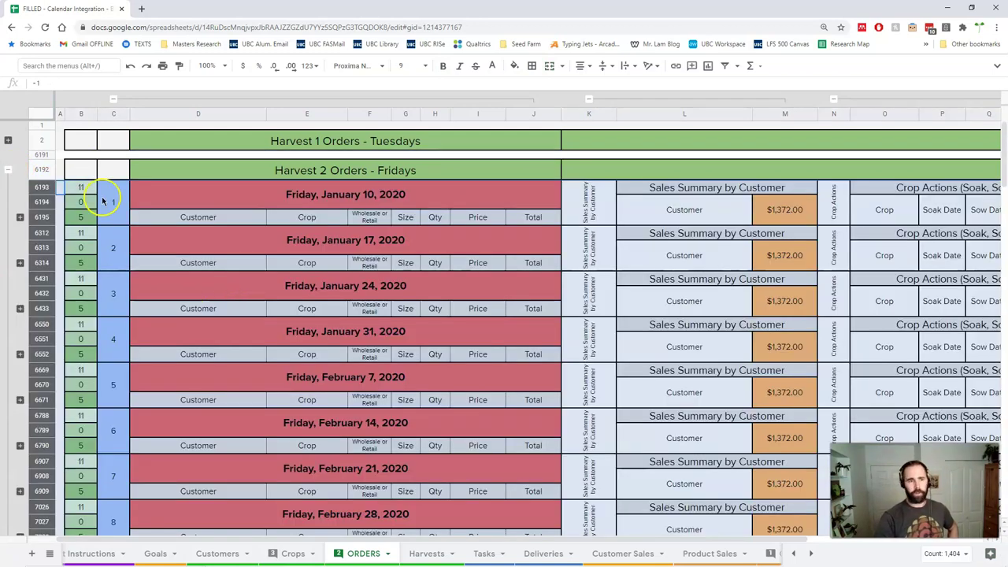
{"action": "left_click", "coordinate": [21, 218]}
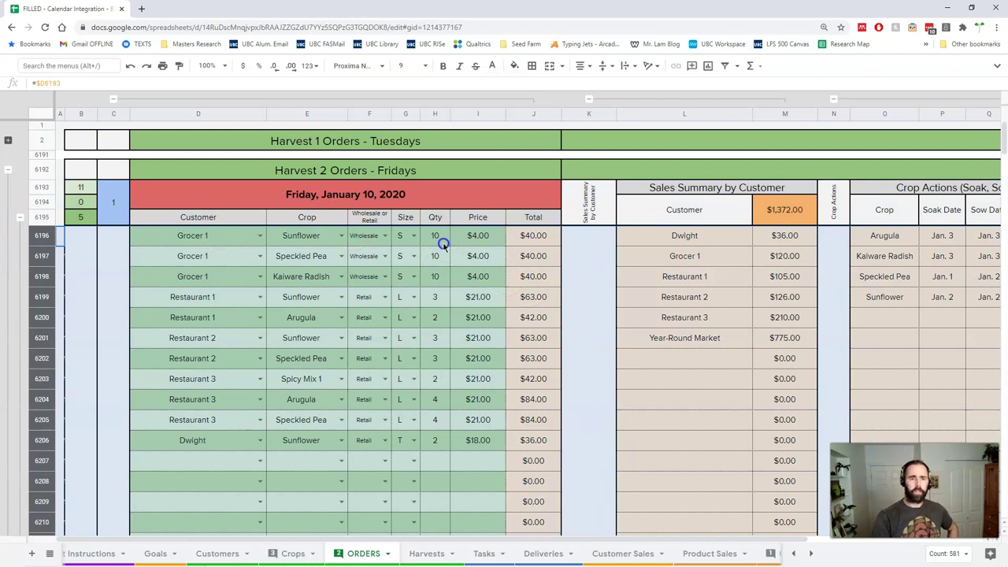
{"action": "left_click", "coordinate": [477, 238]}
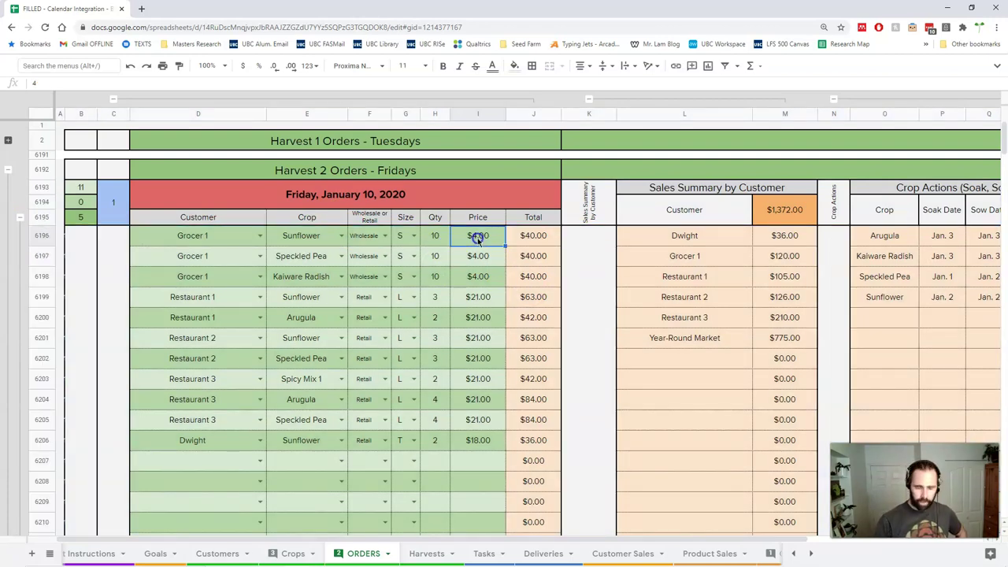
{"action": "type", "text": "4.25"}
{"action": "key", "text": "Return"}
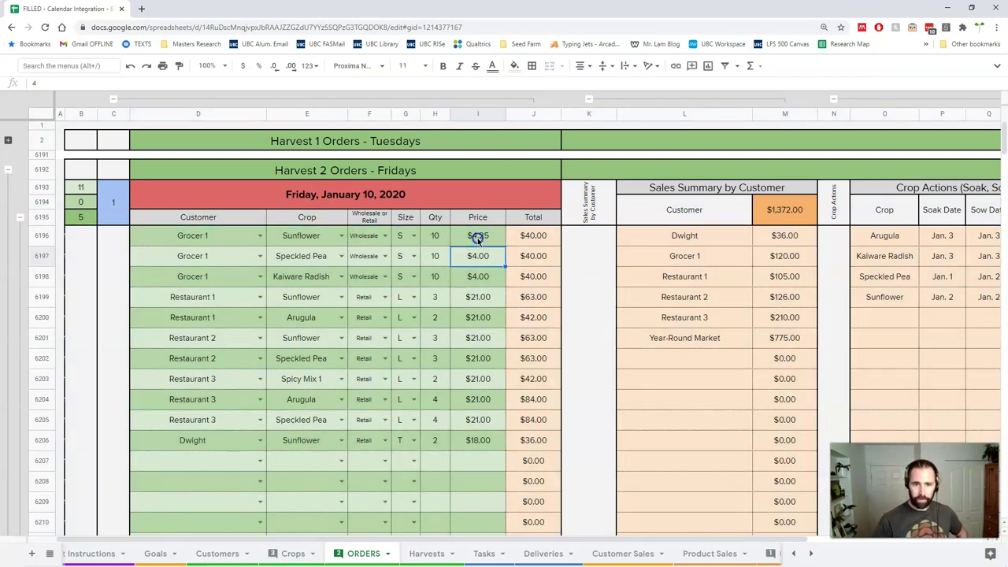
{"action": "type", "text": "4.25"}
{"action": "key", "text": "Return"}
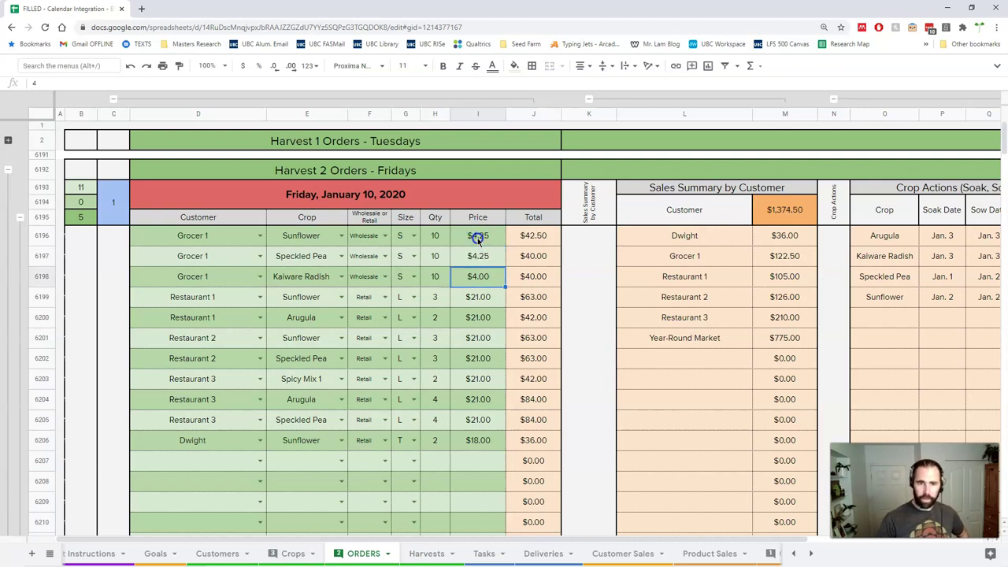
{"action": "type", "text": "4.05"}
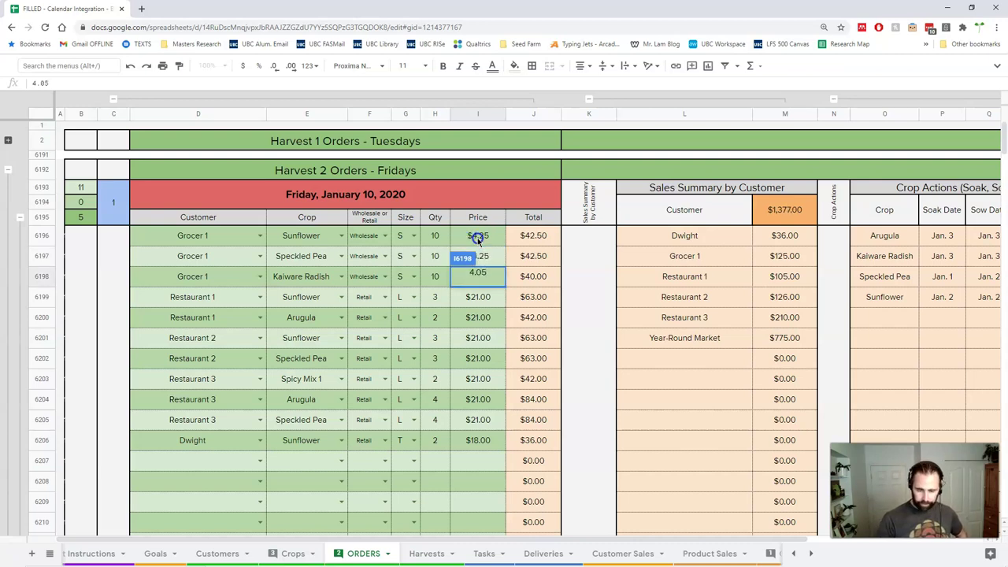
{"action": "key", "text": "BackSpace"}
{"action": "key", "text": "BackSpace"}
{"action": "type", "text": "25."}
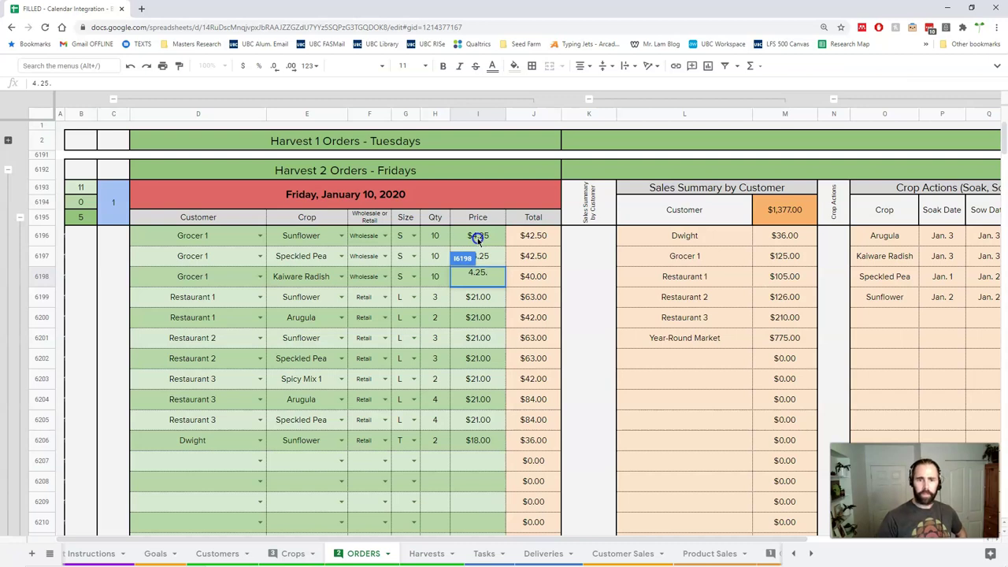
{"action": "key", "text": "BackSpace"}
{"action": "key", "text": "Return"}
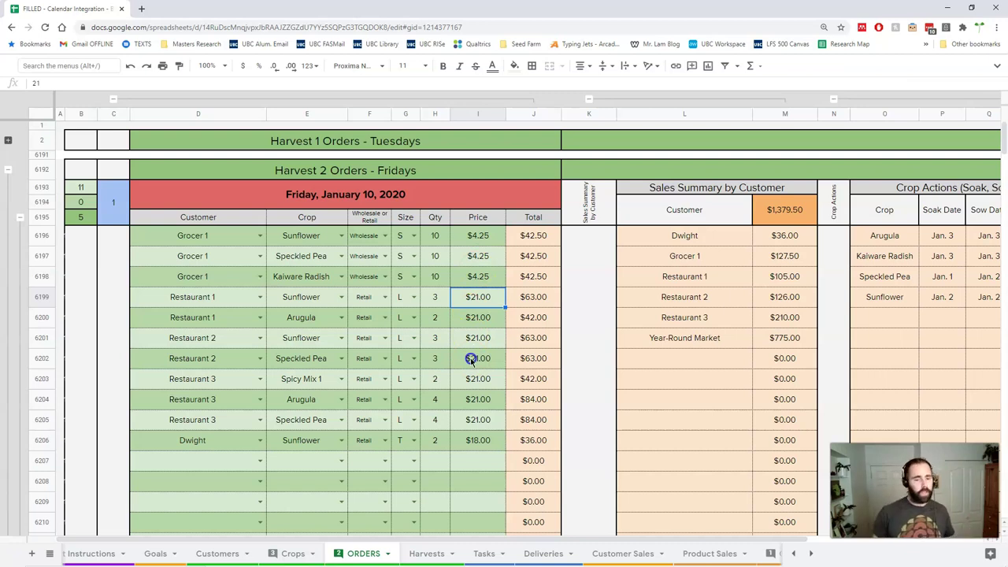
- Review Season Totals, showing total revenue of $114,584.00 and total profit of -$2,792.07
{"action": "scroll", "coordinate": [514, 548], "scroll_direction": "down", "scroll_amount": 10}
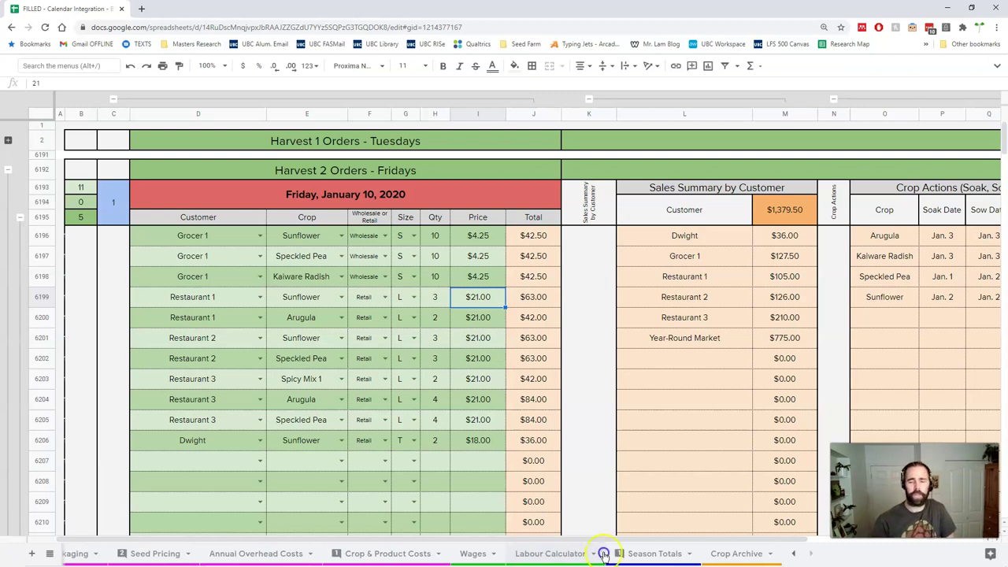
{"action": "left_click", "coordinate": [621, 554]}
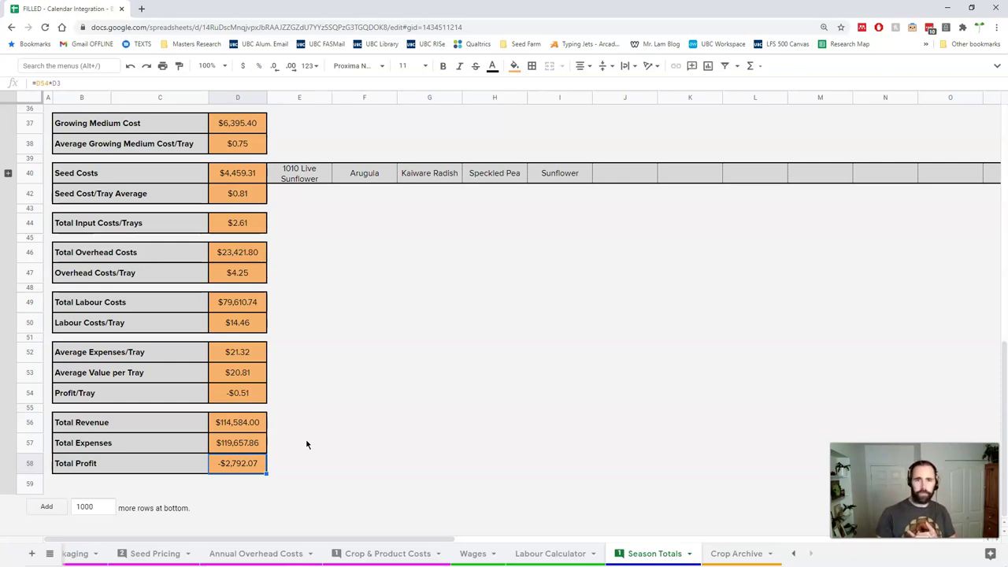
{"action": "scroll", "coordinate": [283, 556], "scroll_direction": "up", "scroll_amount": 5}
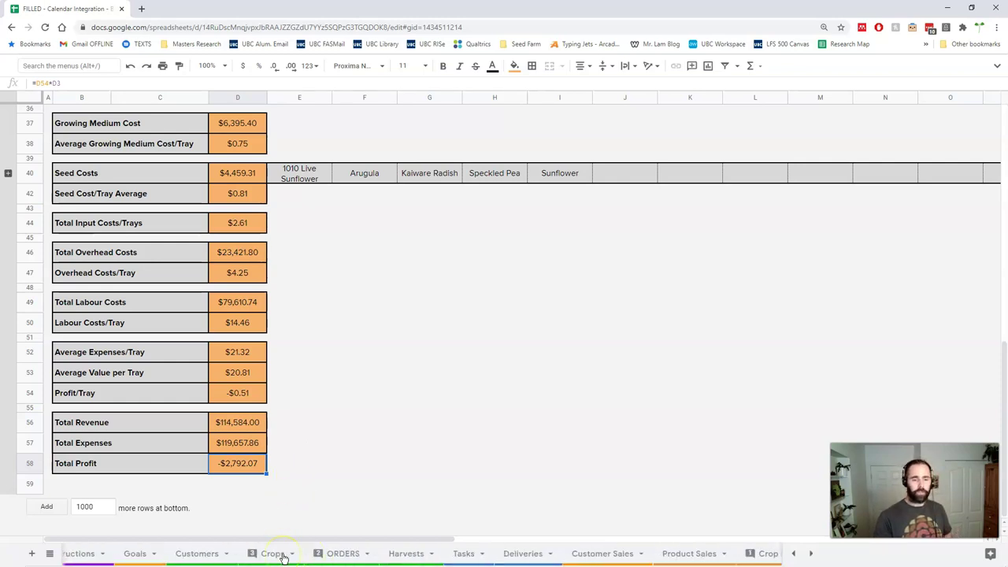
{"action": "scroll", "coordinate": [284, 556], "scroll_direction": "down", "scroll_amount": 2}
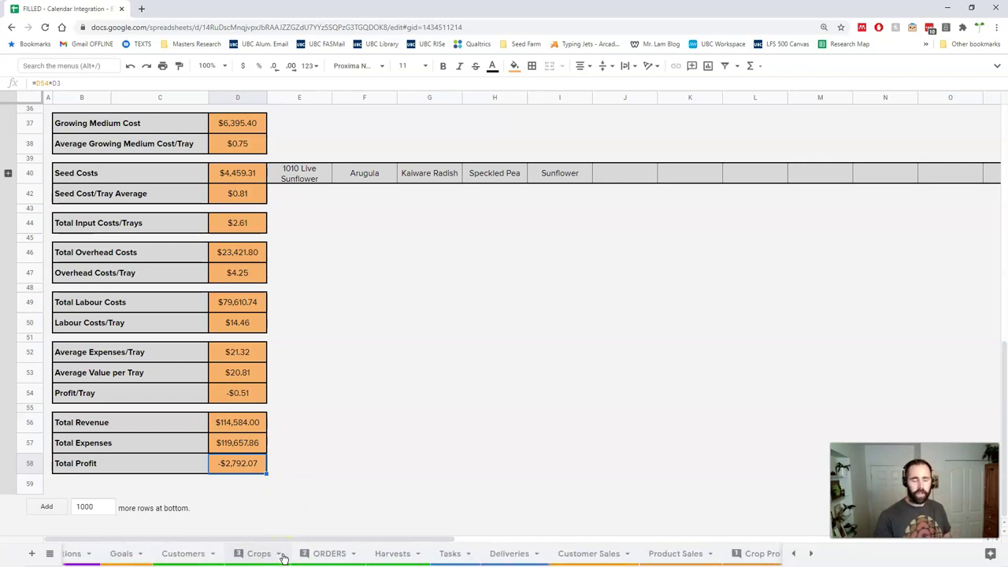
{"action": "scroll", "coordinate": [284, 556], "scroll_direction": "up", "scroll_amount": 2}
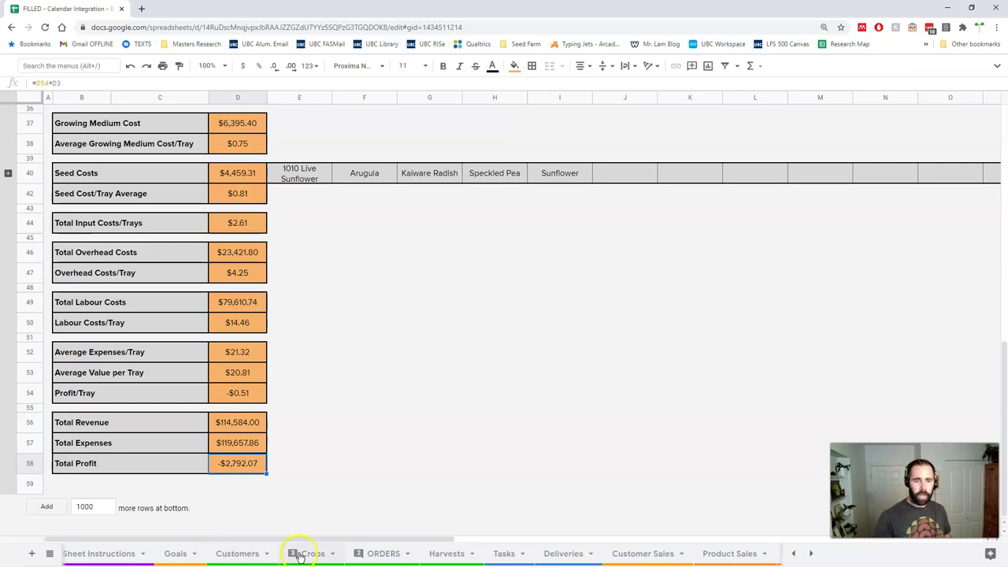
- Return to ORDERS and scroll through the Friday, January 10, 2020 orders
{"action": "left_click", "coordinate": [379, 554]}
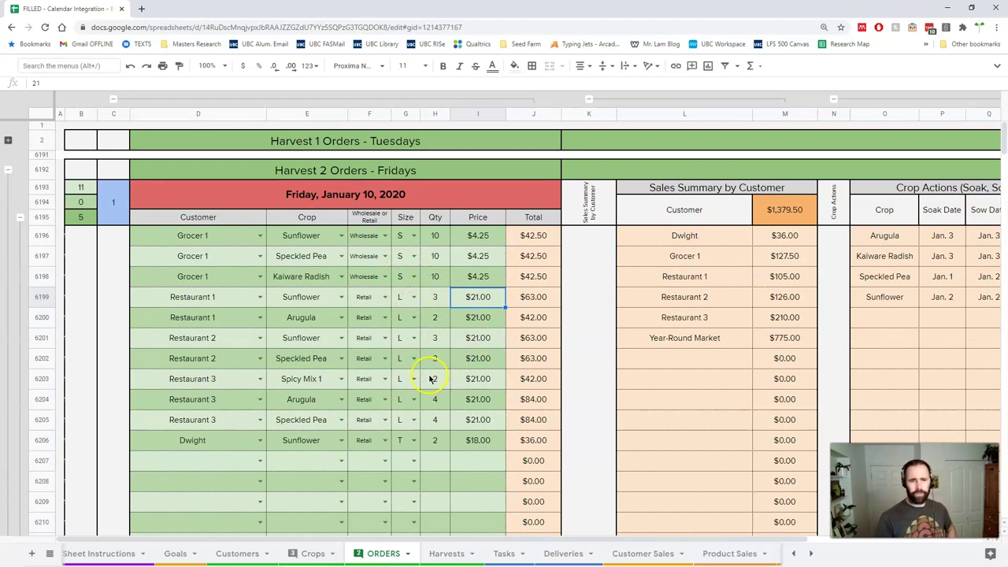
{"action": "scroll", "coordinate": [473, 366], "scroll_direction": "down", "scroll_amount": 2}
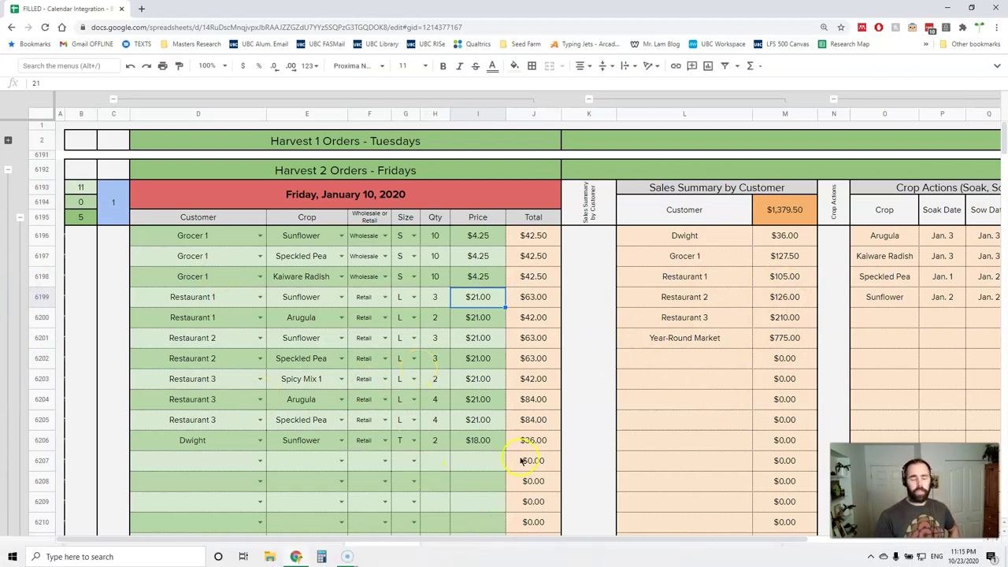
{"action": "scroll", "coordinate": [476, 553], "scroll_direction": "down", "scroll_amount": 10}
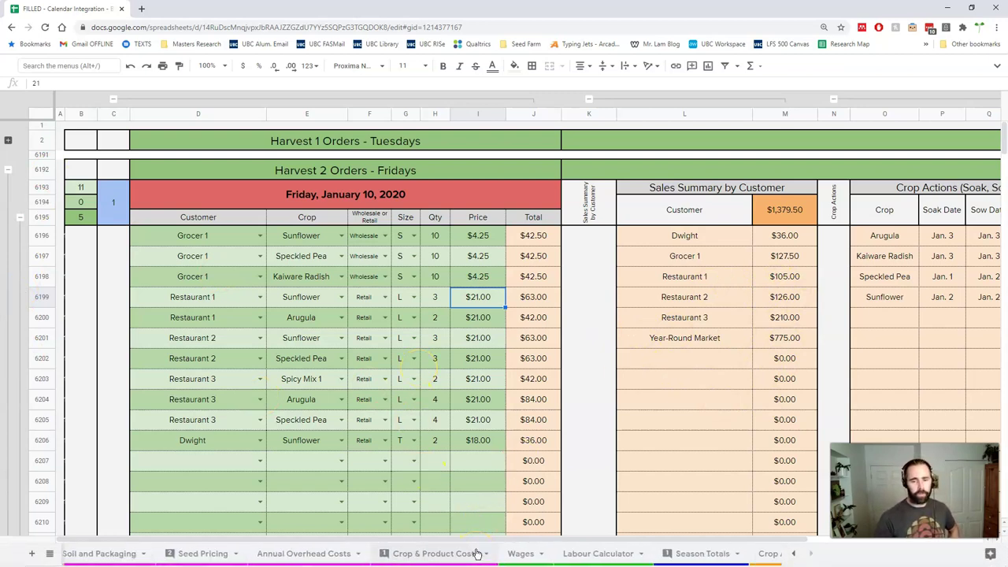
- After viewing the January wage breakdown, enter 17 as the Wage 2 base rate on Wages
{"action": "left_click", "coordinate": [564, 554]}
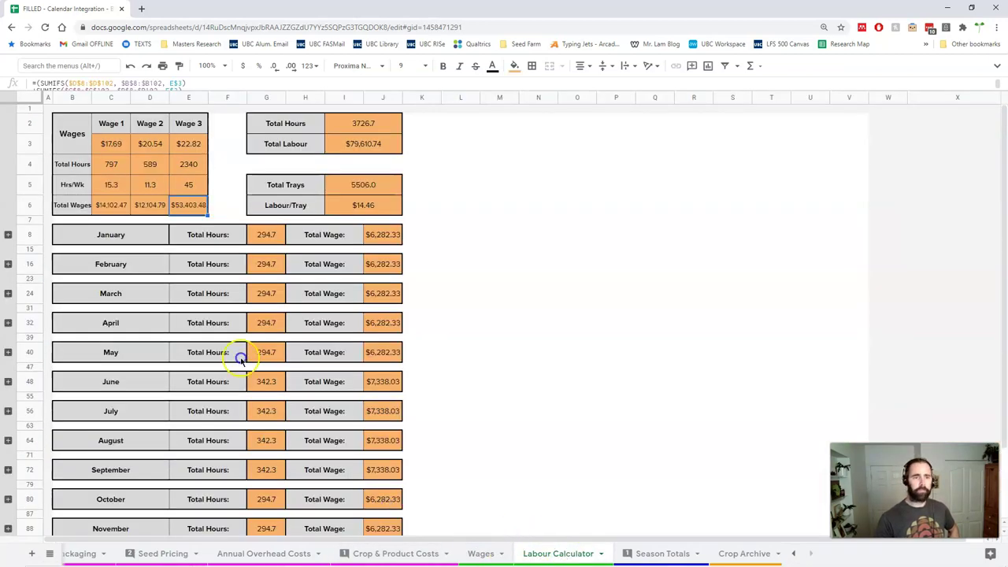
{"action": "left_click", "coordinate": [8, 234]}
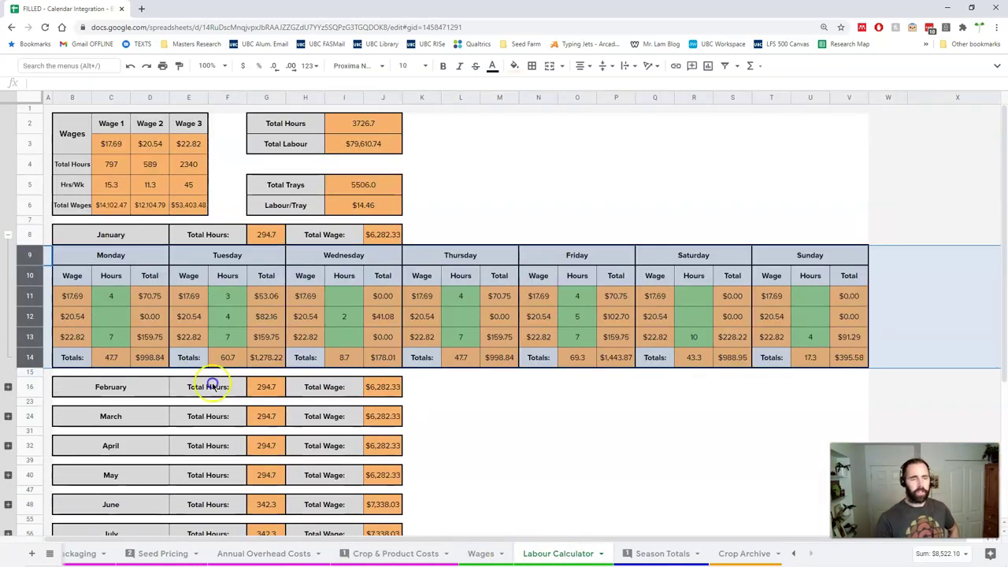
{"action": "left_click", "coordinate": [482, 554]}
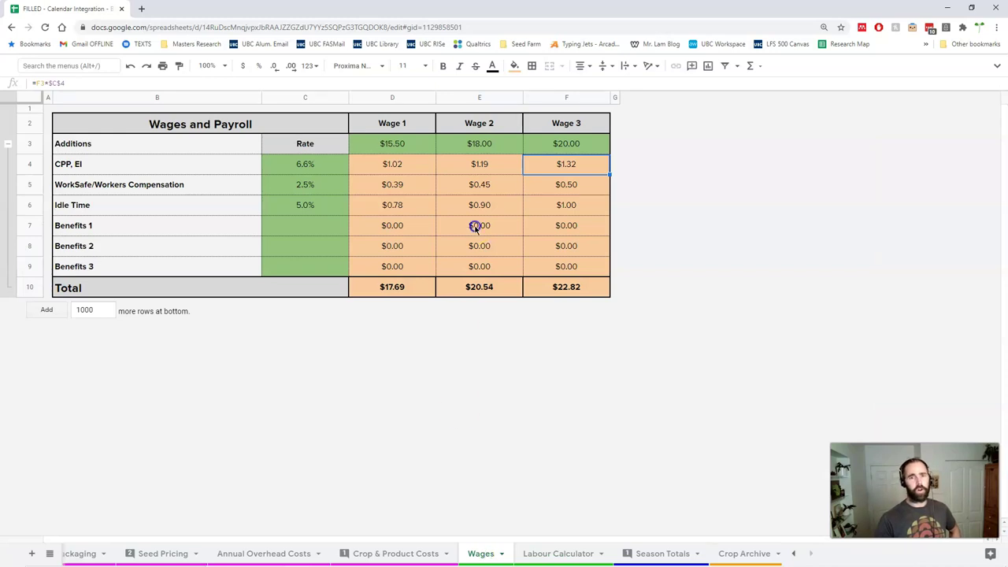
{"action": "left_click", "coordinate": [487, 150]}
{"action": "type", "text": "1"}
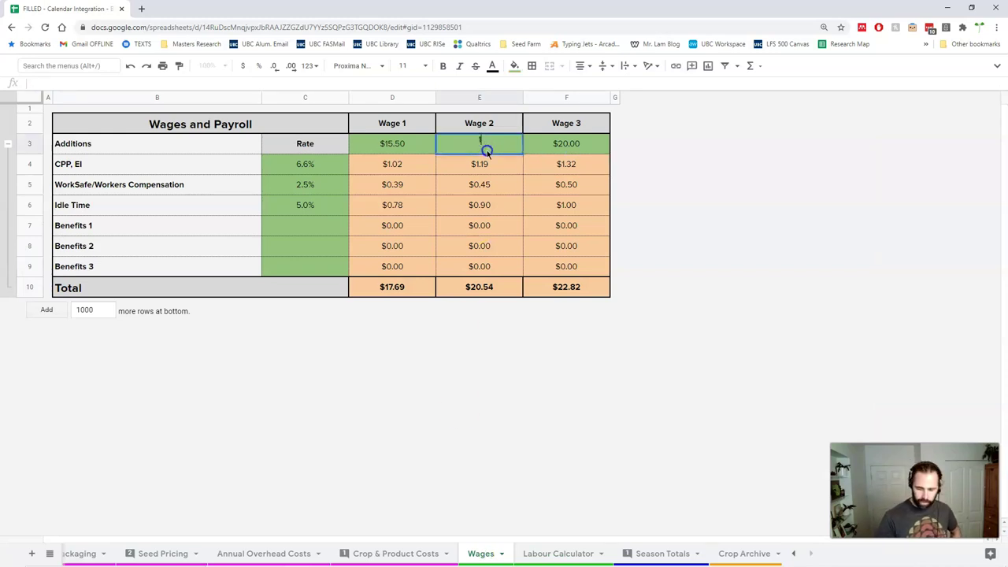
{"action": "type", "text": "7"}
{"action": "key", "text": "Return"}
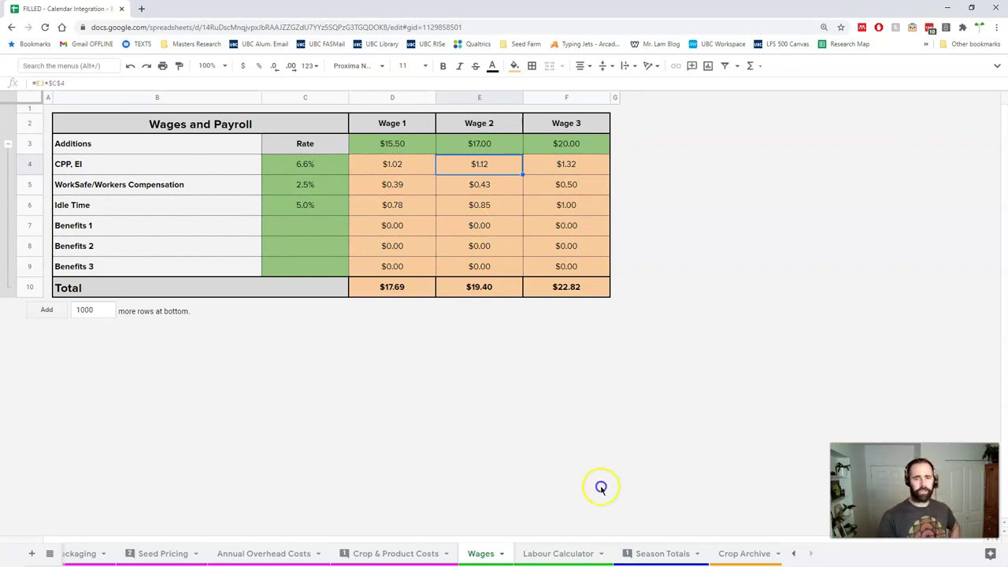
- Check on Season Totals that total profit has improved to -$2,119.58, with expenses at $118,985.38
{"action": "left_click", "coordinate": [644, 551]}
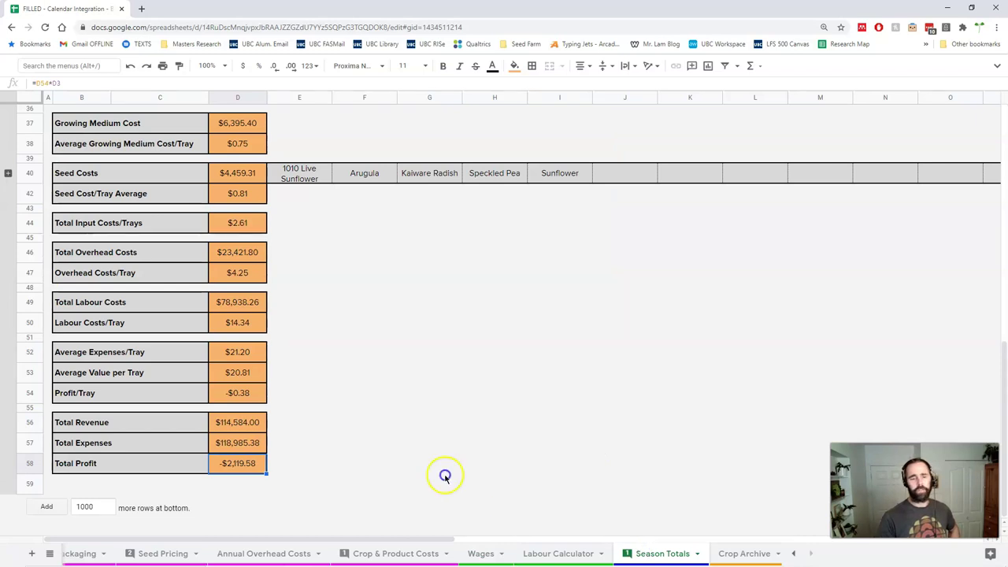
{"action": "left_click", "coordinate": [223, 472]}
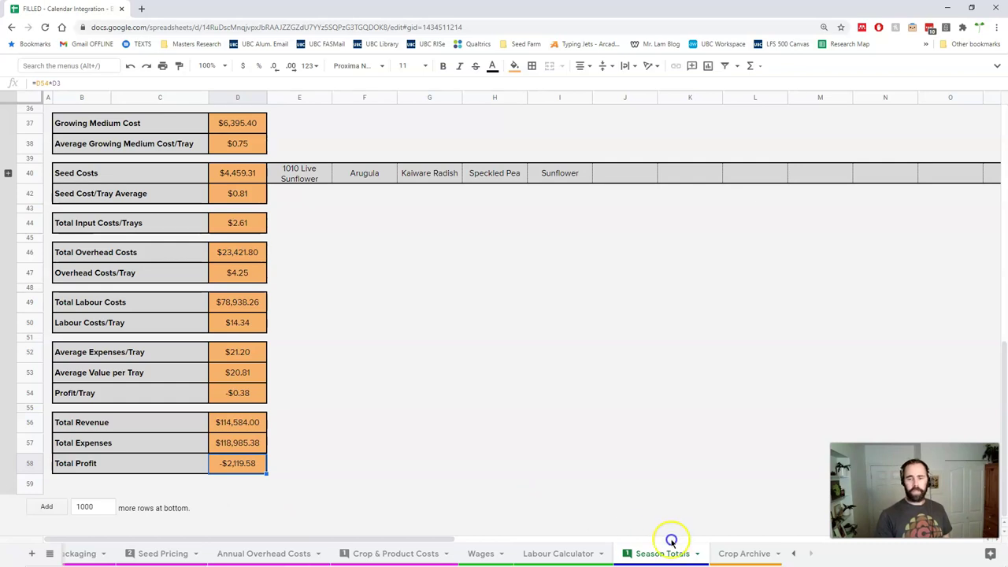
- Cut the Wage 3 base rate to $18.00, then confirm Season Totals shows a $3,220.77 profit
{"action": "left_click", "coordinate": [482, 554]}
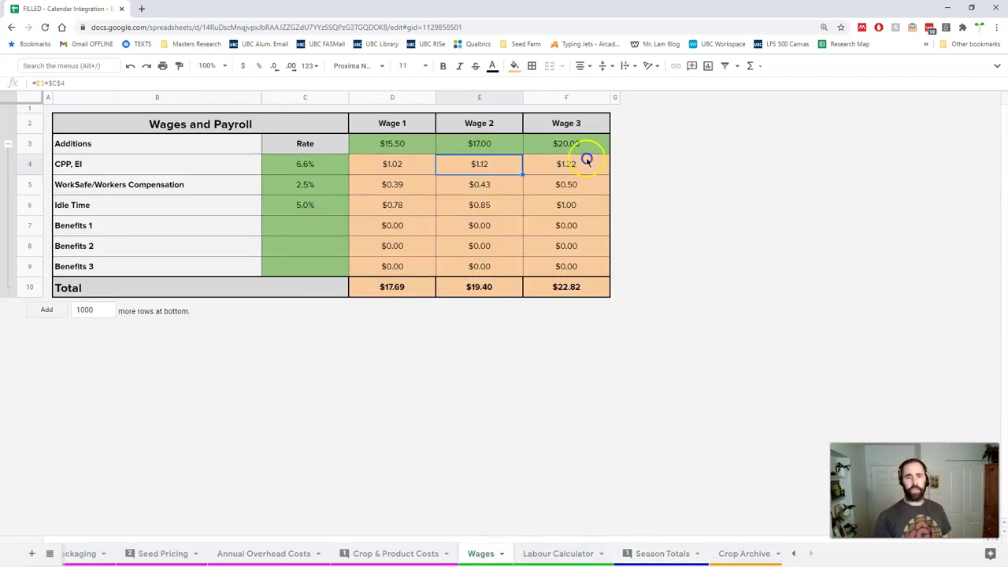
{"action": "left_click", "coordinate": [566, 145]}
{"action": "type", "text": "18"}
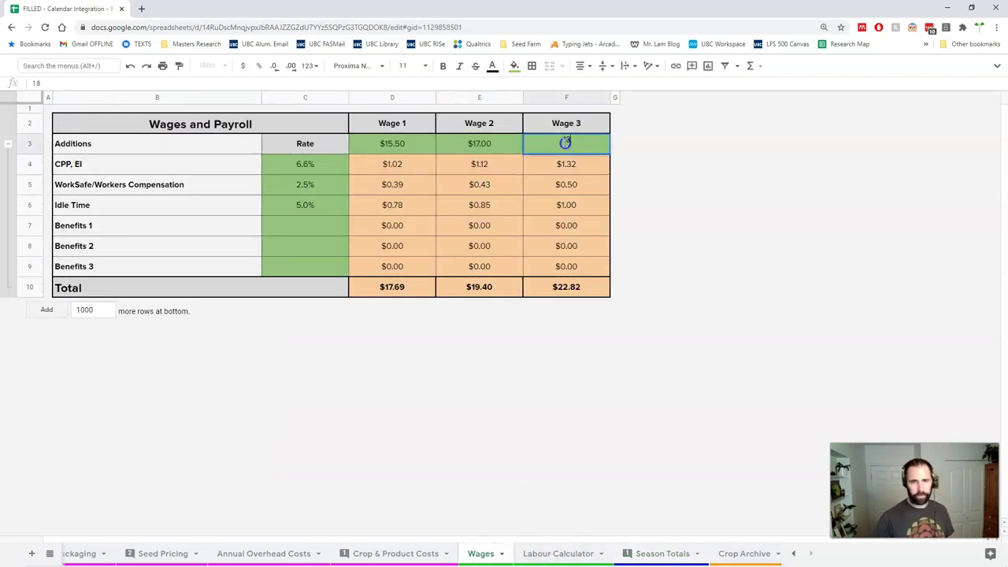
{"action": "key", "text": "Return"}
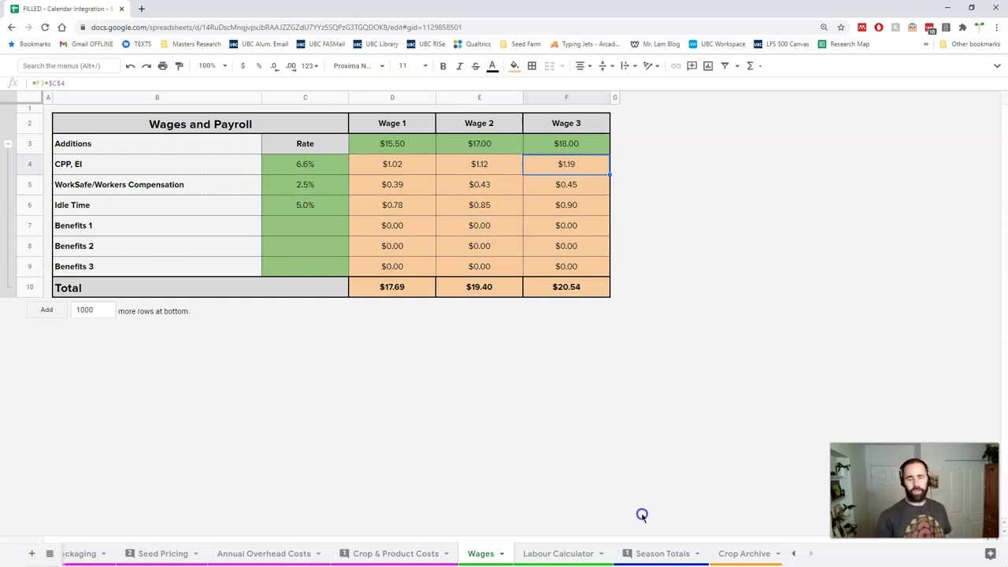
{"action": "left_click", "coordinate": [650, 550]}
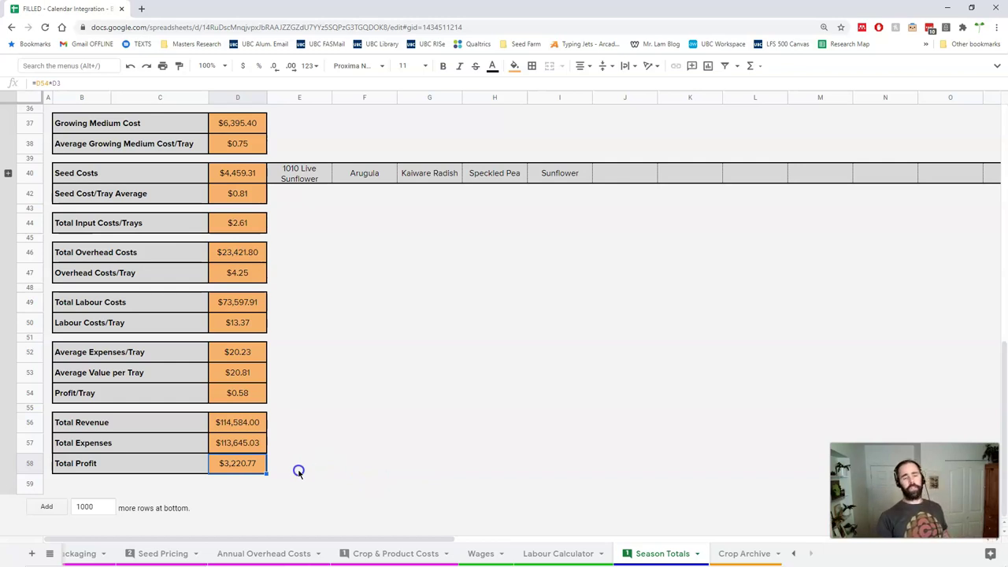
{"action": "left_click", "coordinate": [299, 471]}
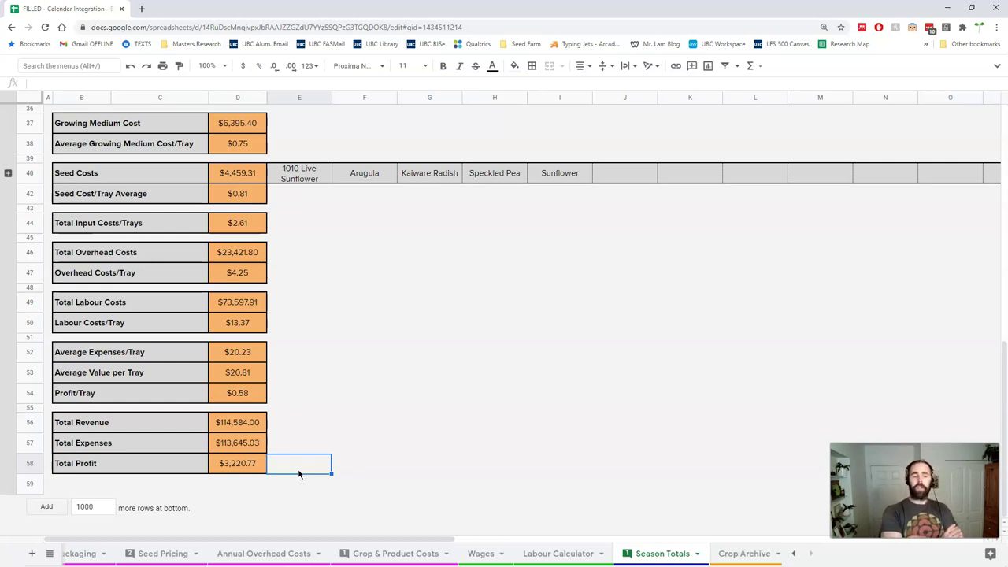
{"action": "left_click", "coordinate": [238, 465]}
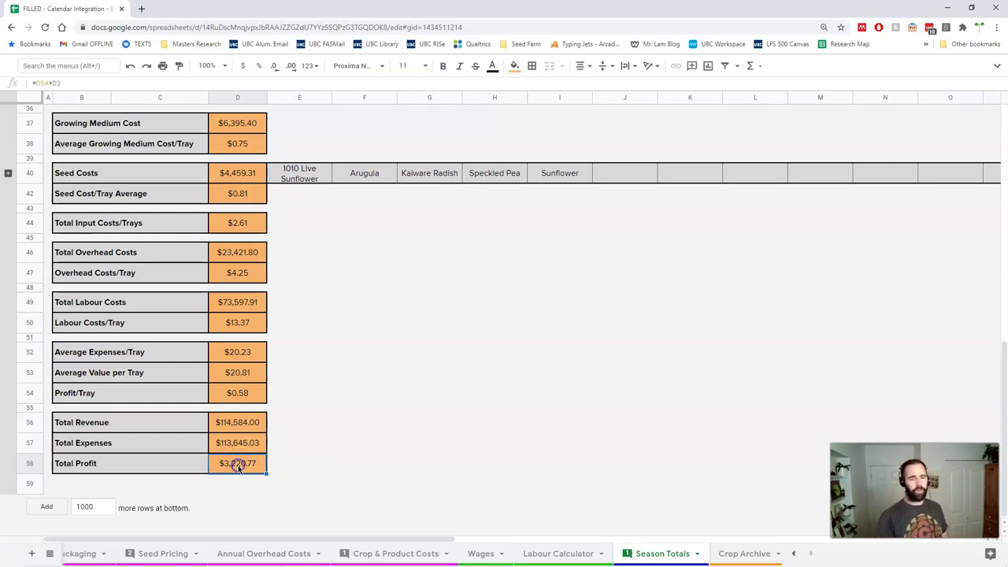